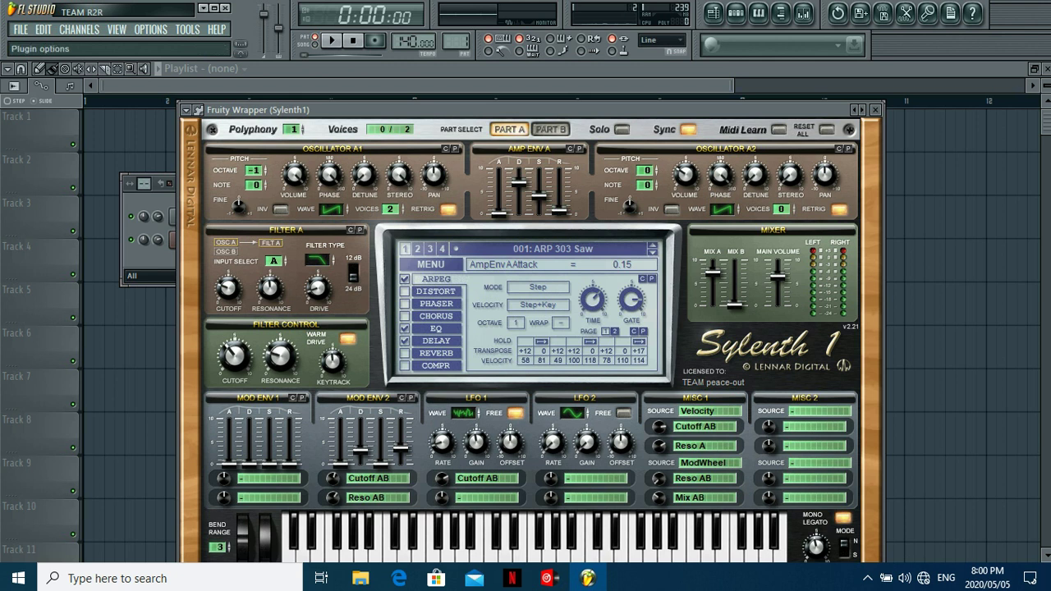
Browse the list of presets available for Sylenth1, then close it without loading one
left_click(187, 110)
mouse_move(207, 161)
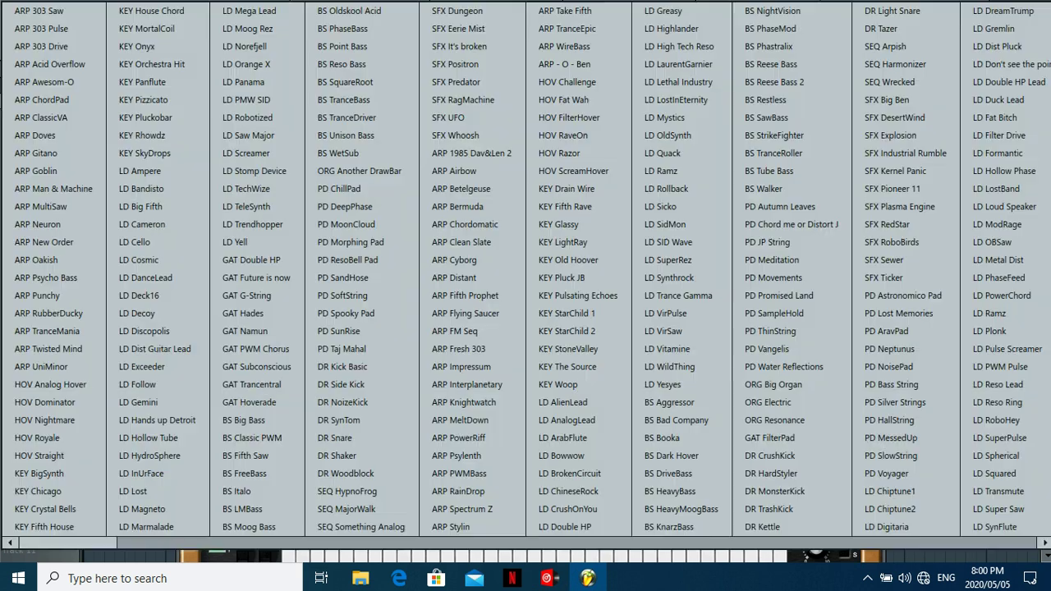
left_click(264, 555)
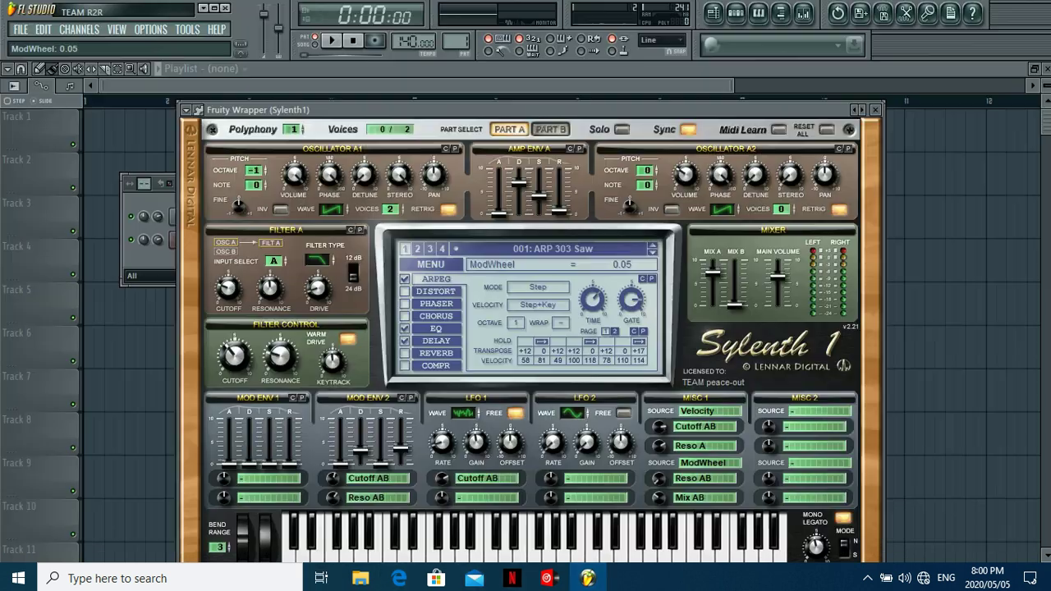
Look through Sylenth1's linkable parameters in the remote control settings, choose FilterCtl Cutoff, and close the settings
left_click(187, 109)
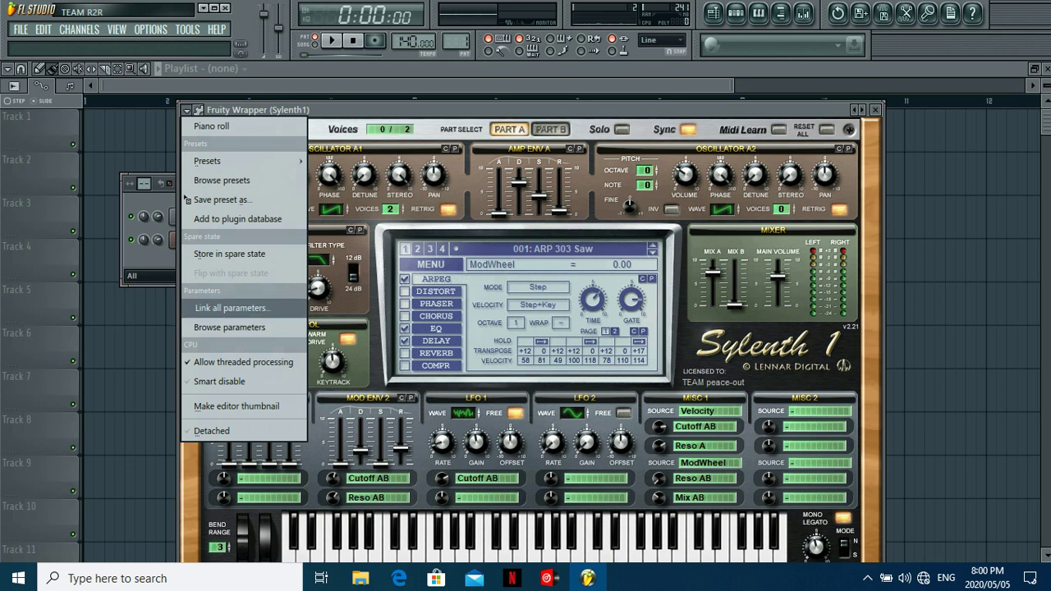
left_click(203, 308)
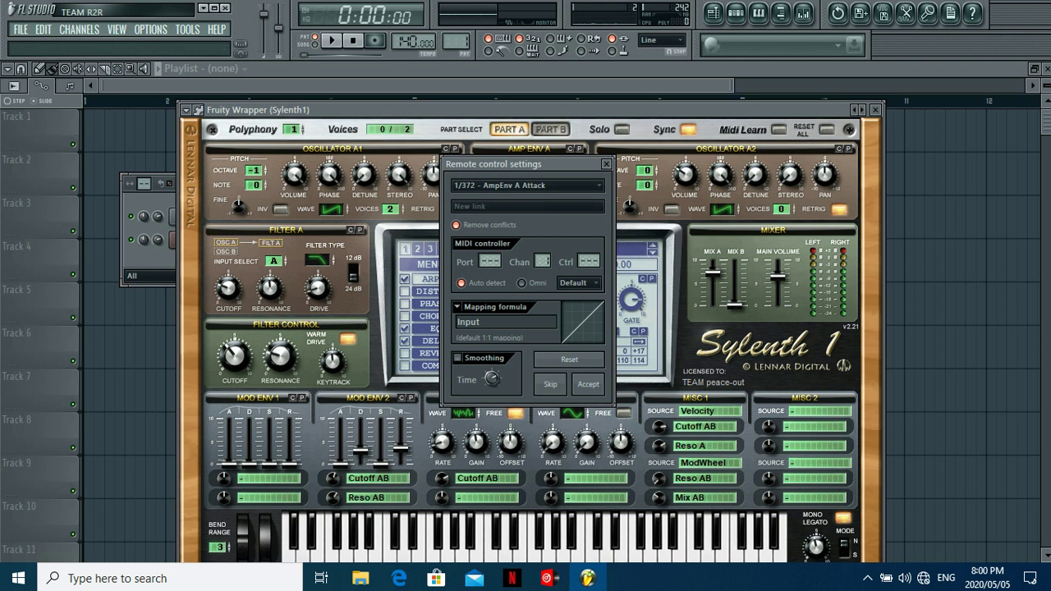
left_click(598, 184)
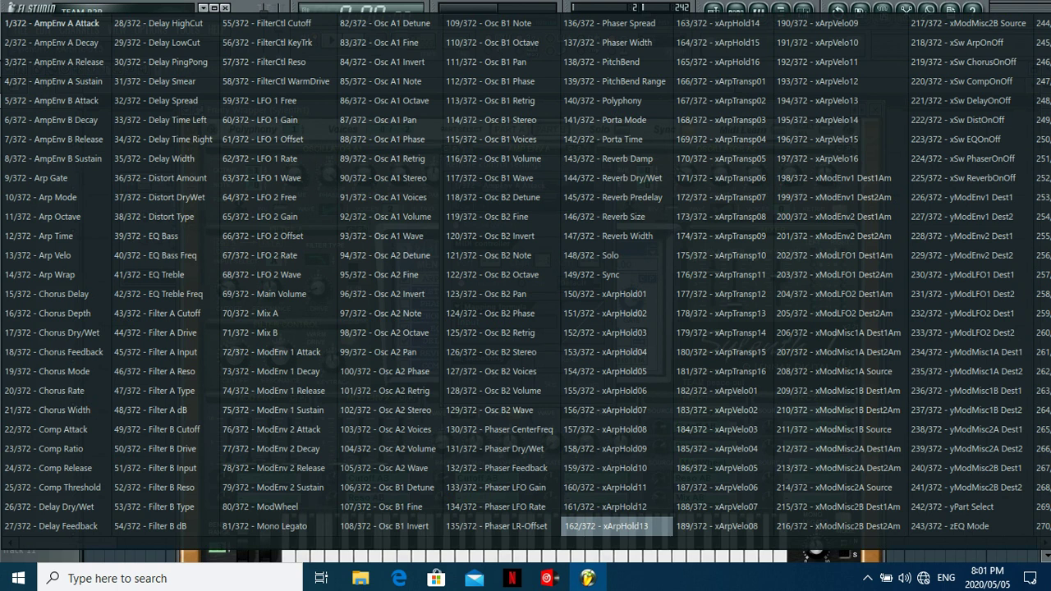
key("Escape")
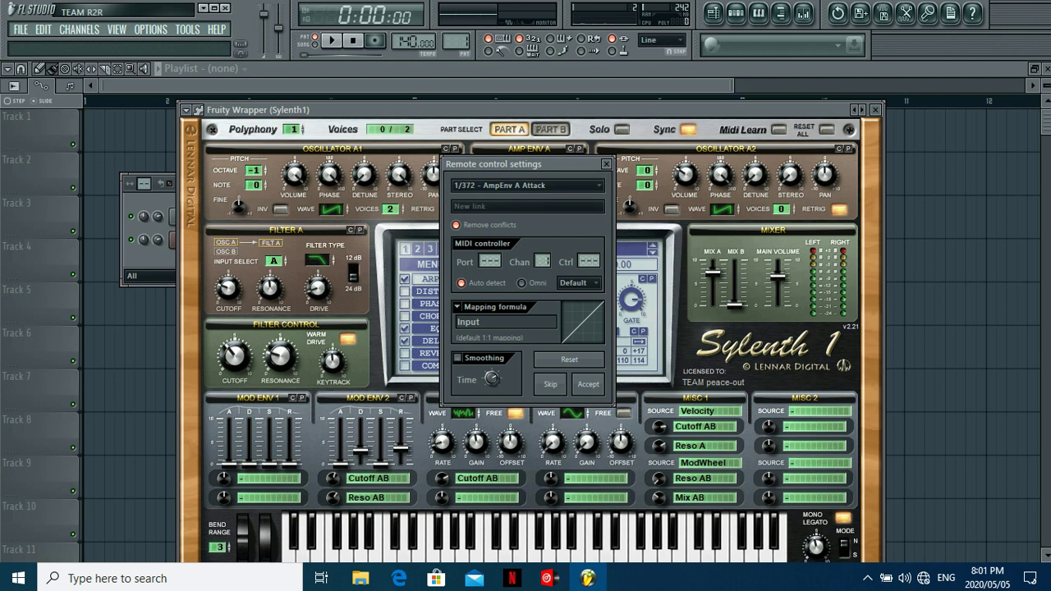
left_click(525, 186)
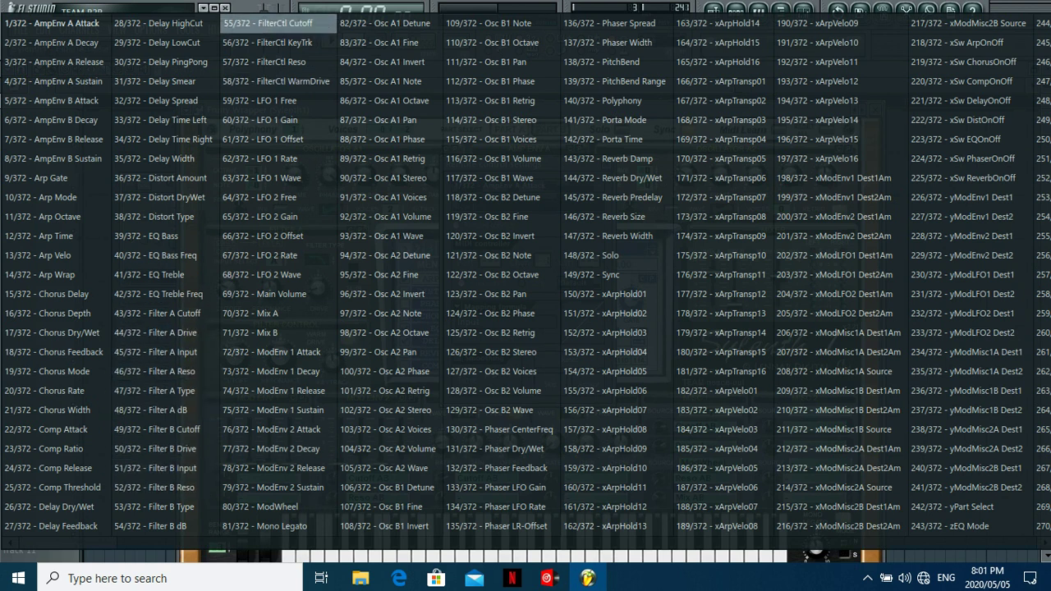
left_click(271, 23)
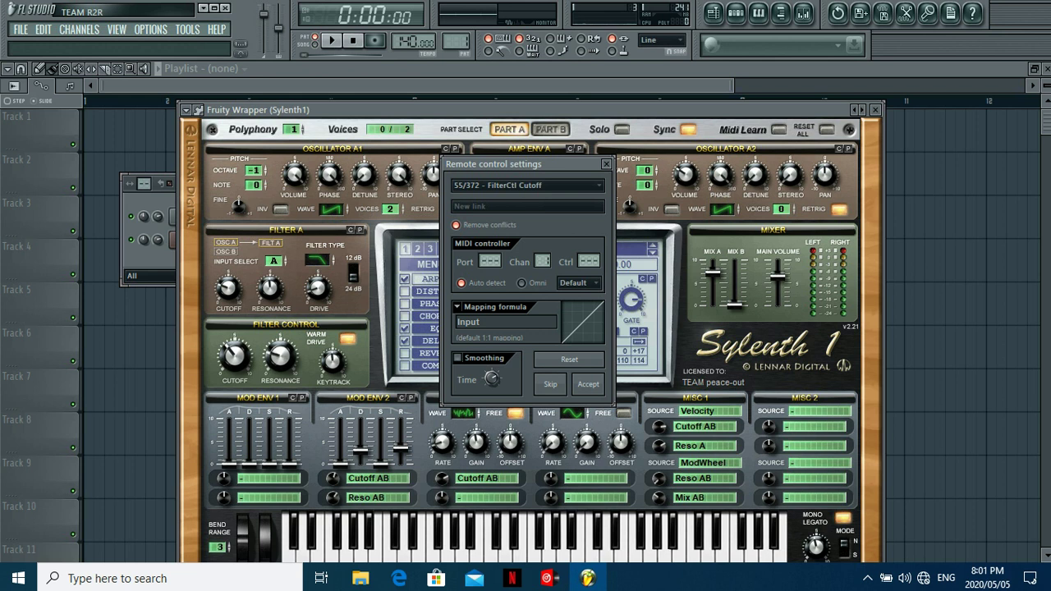
scroll(525, 185, "down", 1)
key("Return")
left_click(606, 163)
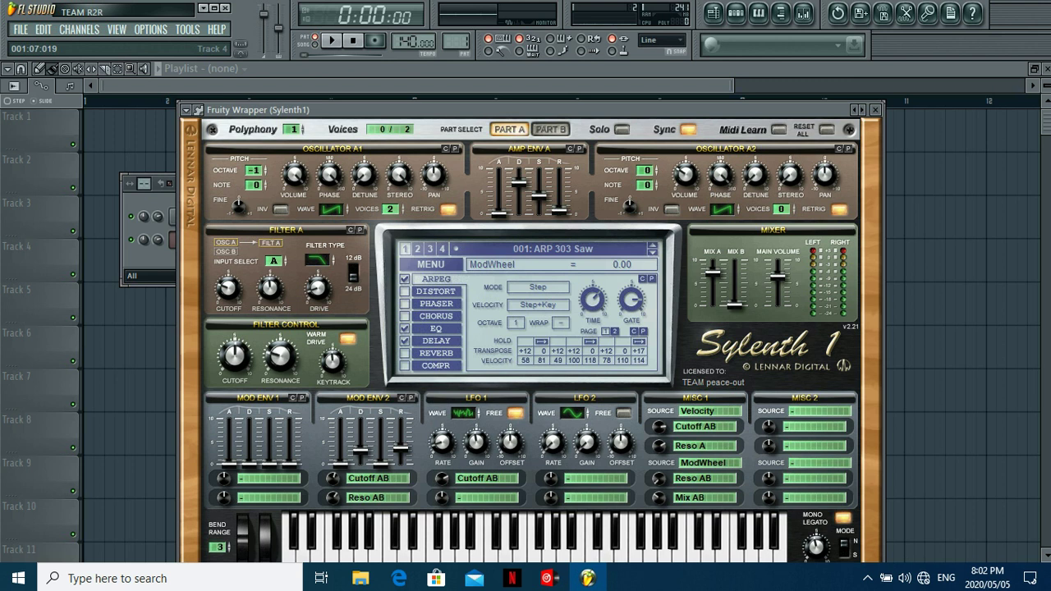
Load the HOV Royale preset in Sylenth1
left_click(459, 249)
key("Up")
key("Up")
key("Return")
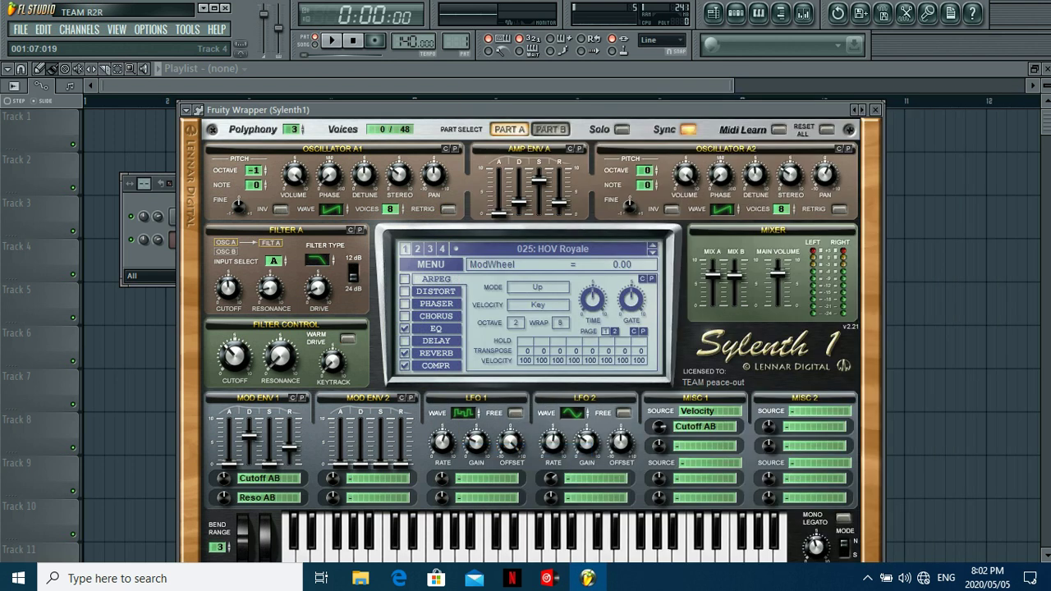
Open the Sylenth1 piano roll, switch its key display to a piano keyboard, and place a C5 note at the start of bar 1
left_click(149, 258)
right_click(226, 234)
left_click(259, 242)
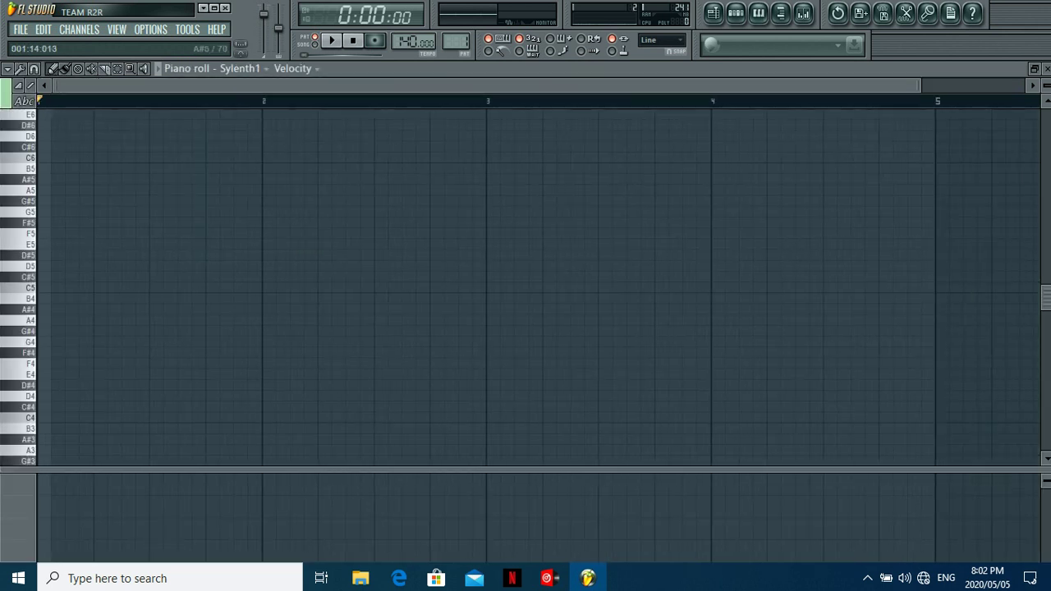
left_click(23, 101)
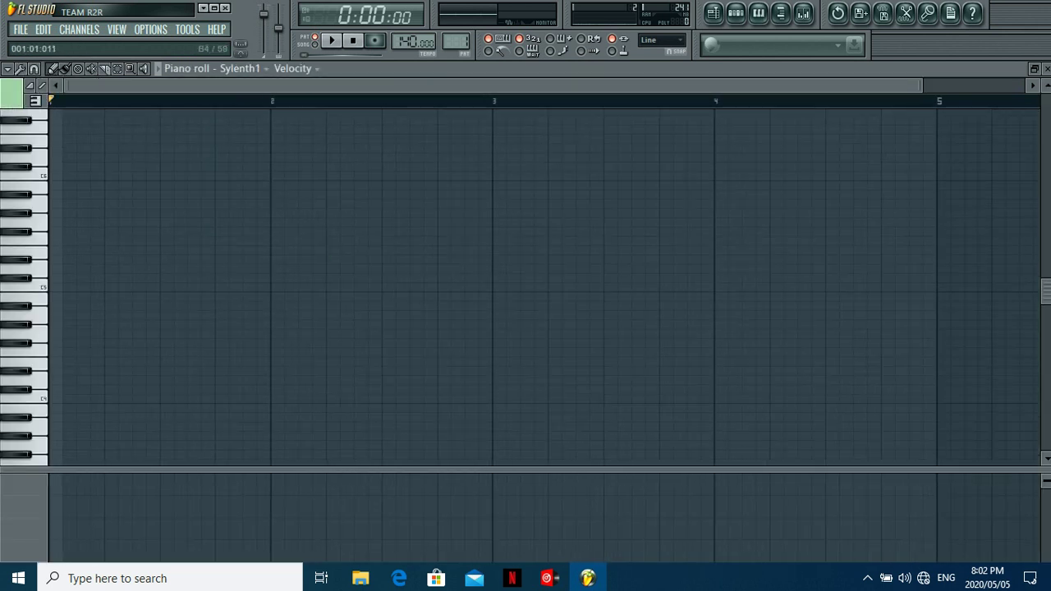
left_click(53, 287)
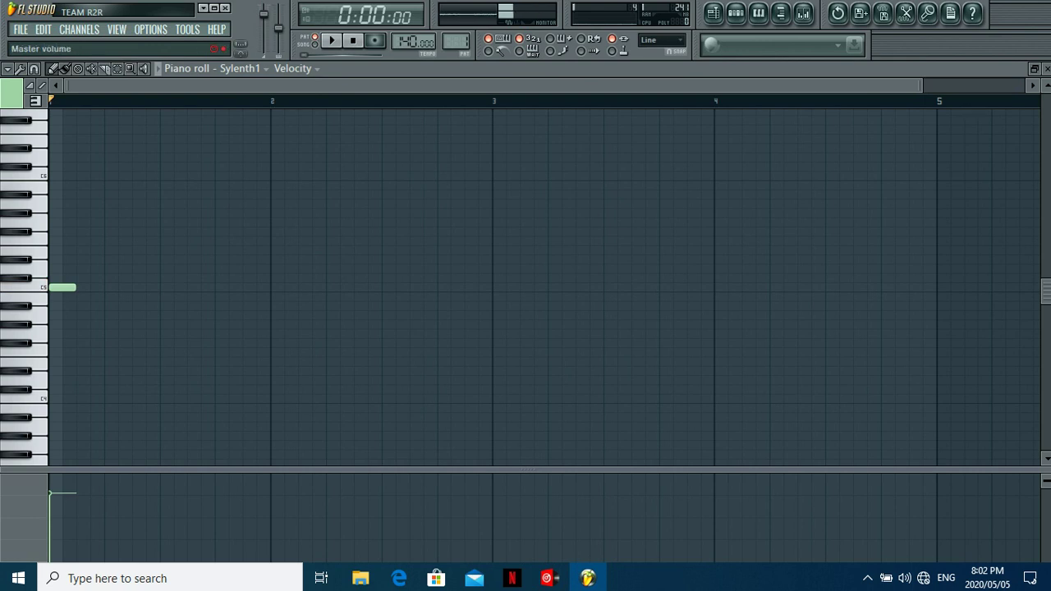
Add Fruity Limiter to effect slot 8 of the mixer's Master track
left_click(804, 13)
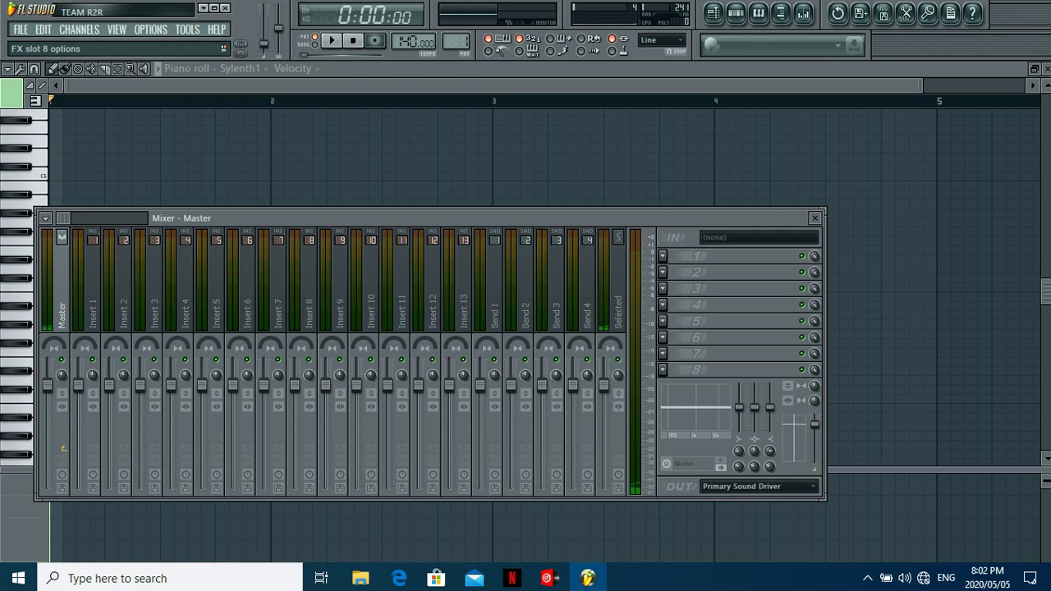
left_click(662, 370)
left_click(837, 50)
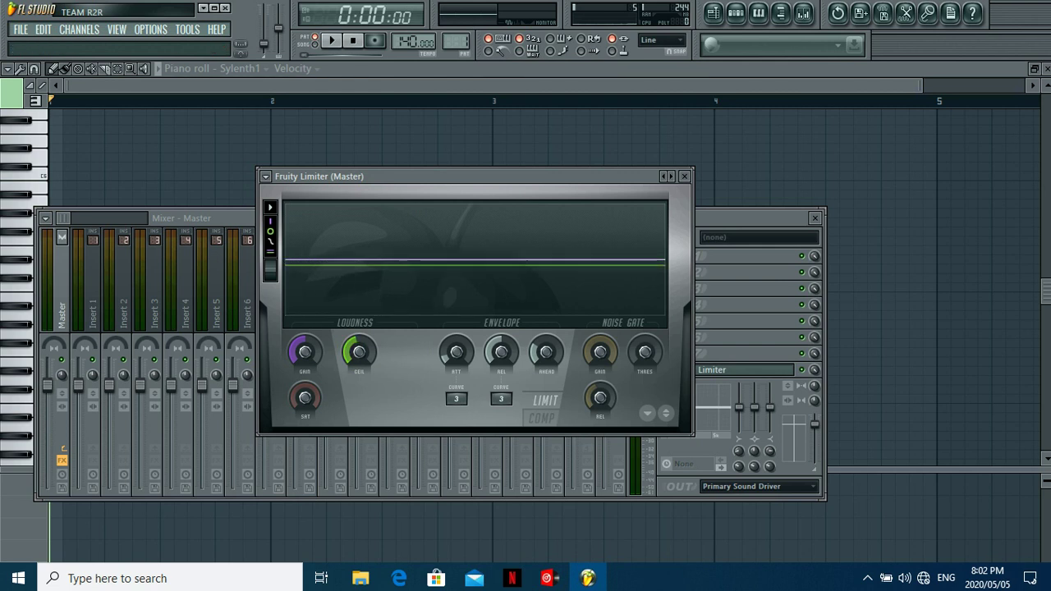
Reopen the Sylenth1 piano roll and add three more C5 notes on beats 2, 3 and 4 of bar 1
left_click(736, 14)
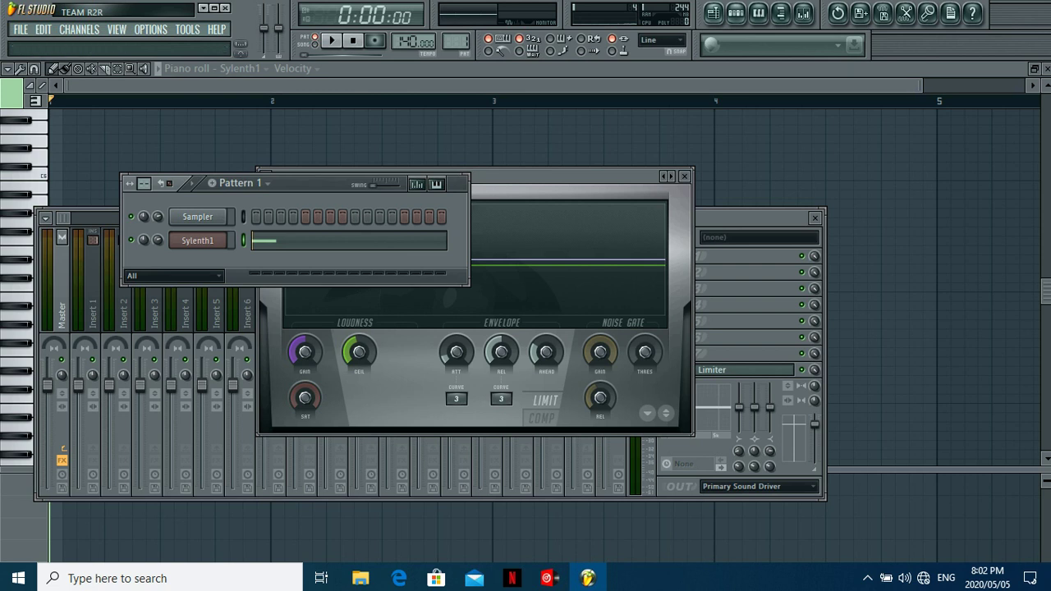
left_click(279, 241)
left_click(112, 287)
left_click(173, 288)
left_click(229, 287)
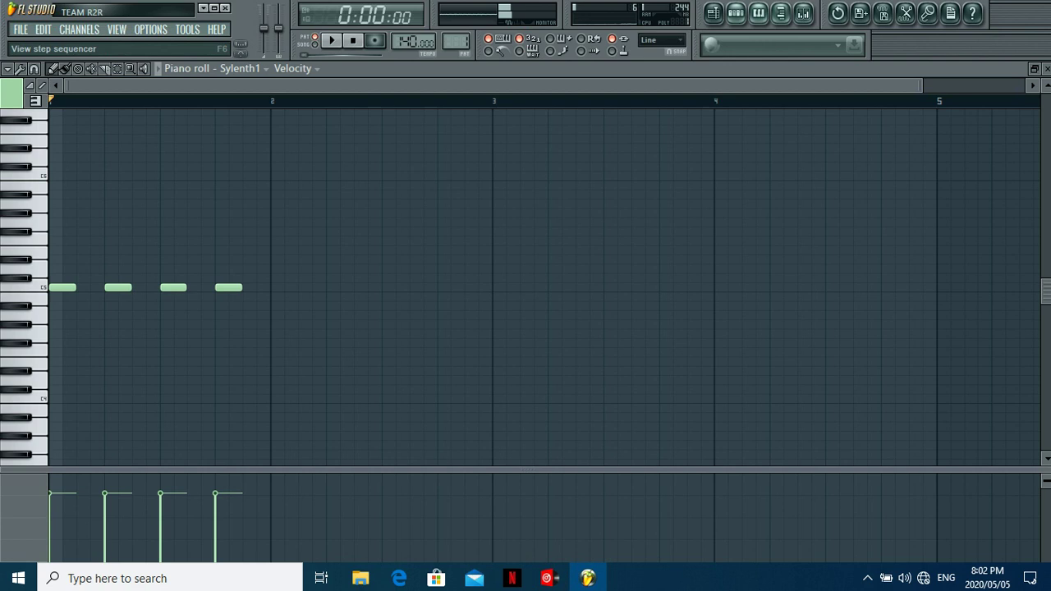
Open the Sylenth1 channel window and play back Pattern 1 to hear the notes, moving the step sequencer clear of the plugin
left_click(736, 13)
left_click(197, 240)
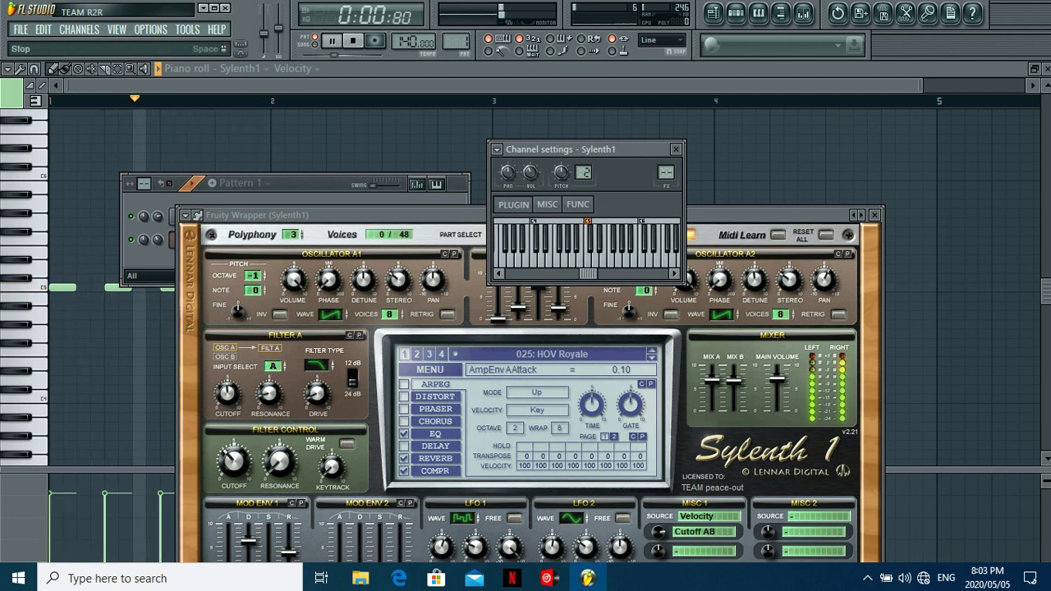
key("space")
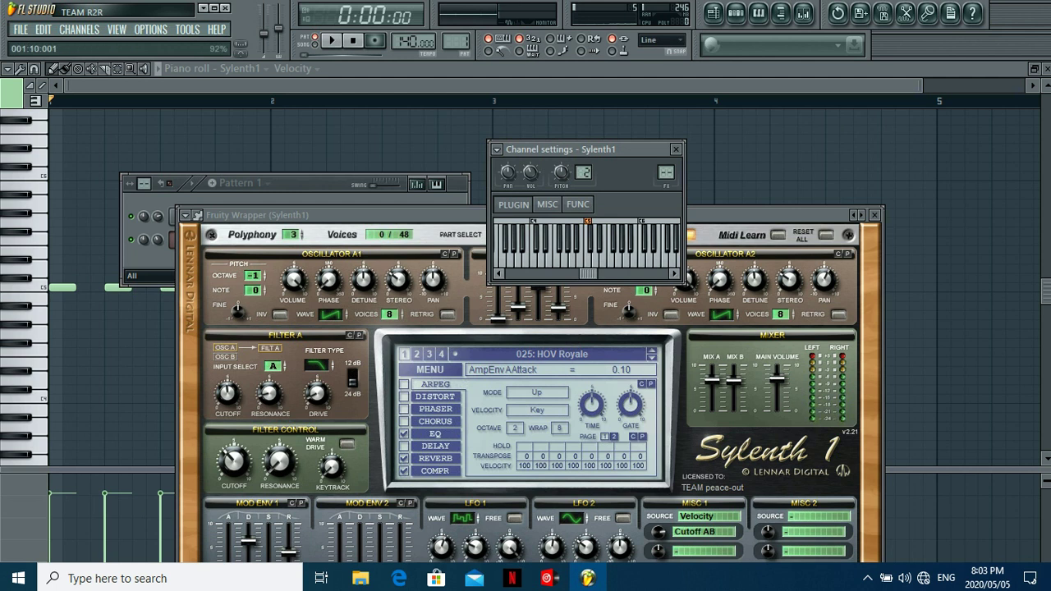
left_click_drag(312, 183, 337, 113)
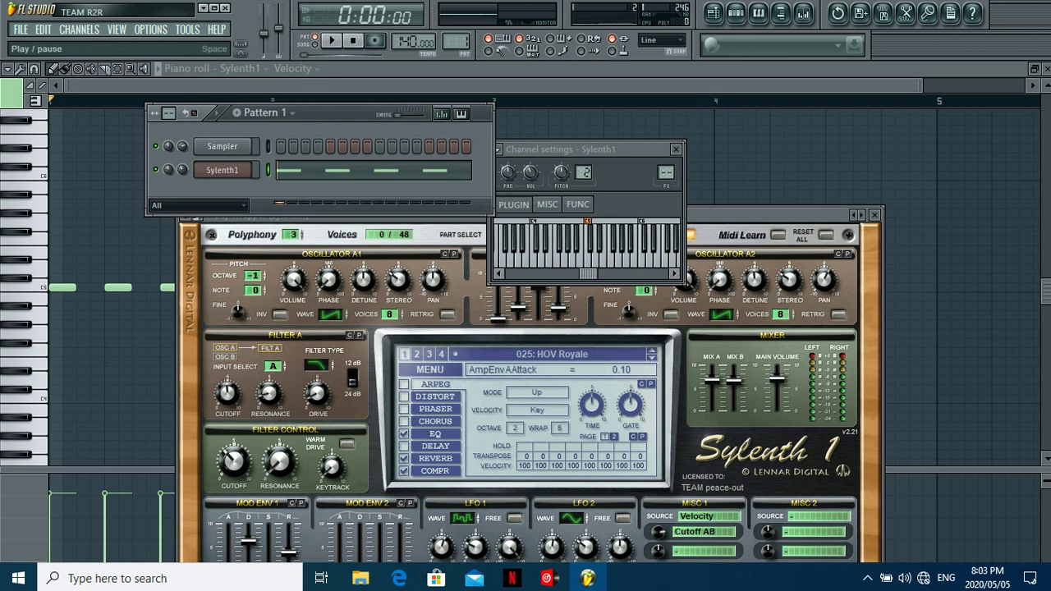
key("space")
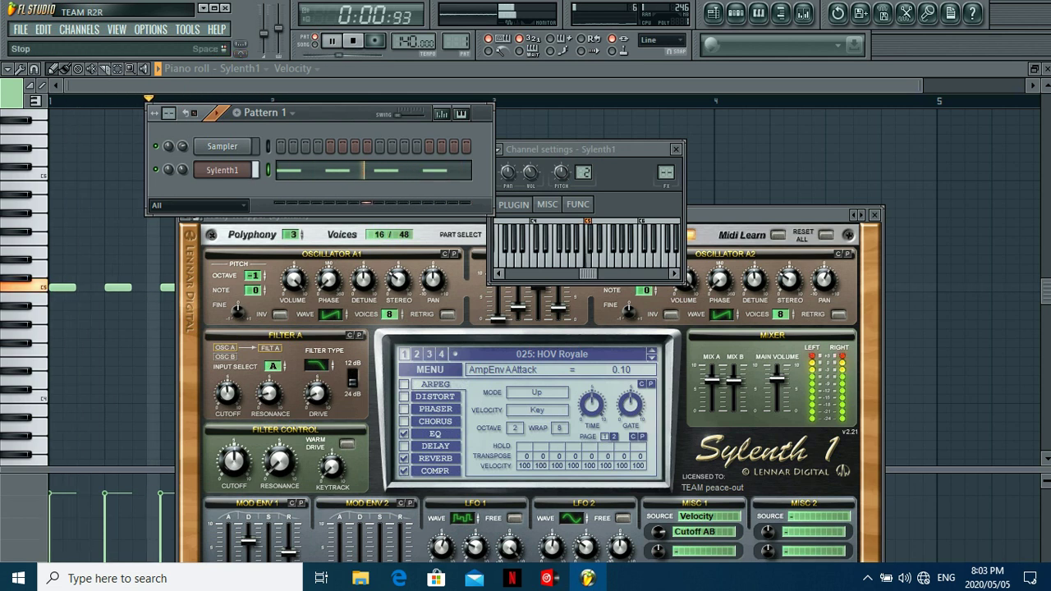
key("space")
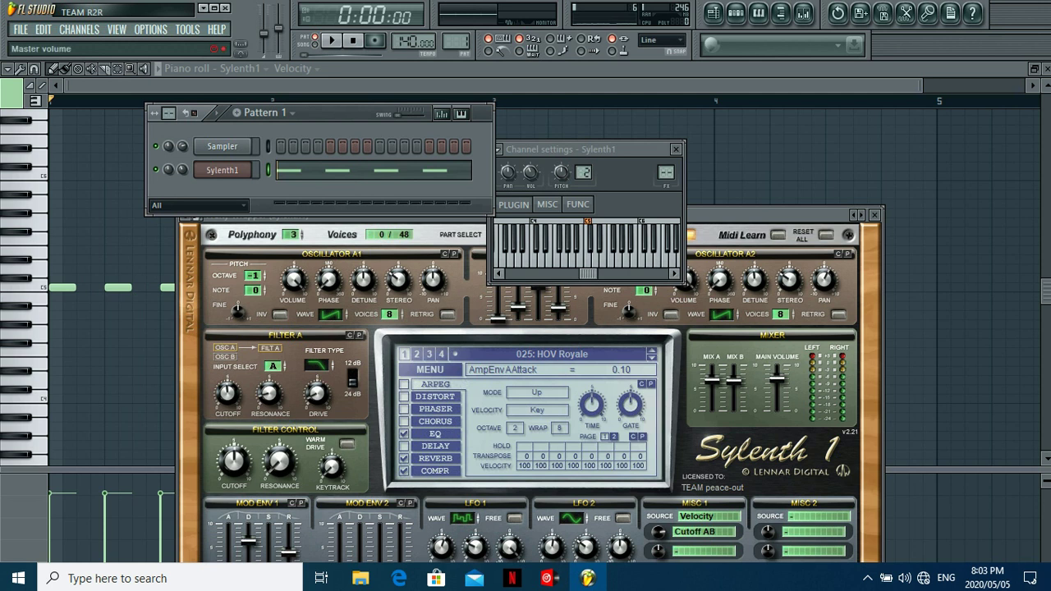
Reposition the Sylenth1 plugin window so that its whole interface is visible
left_click_drag(772, 215, 672, 63)
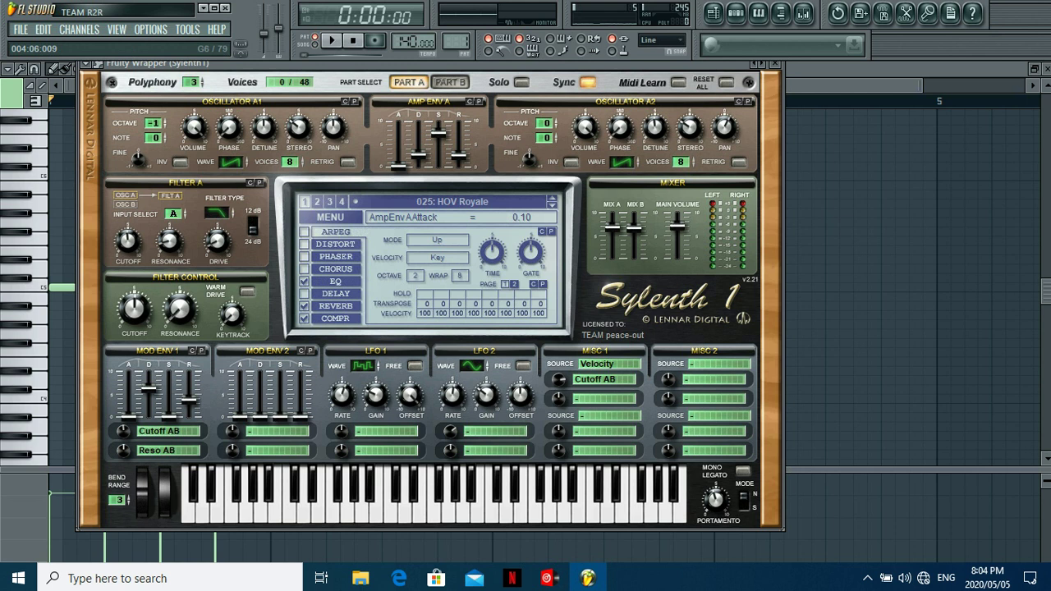
left_click_drag(427, 63, 475, 119)
left_click_drag(293, 119, 270, 91)
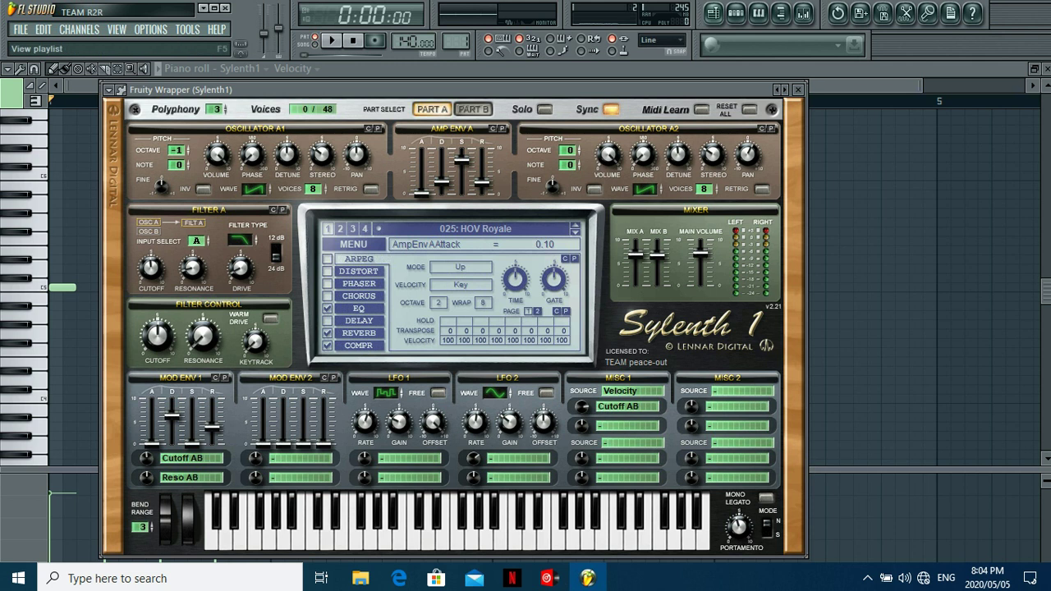
Show the playlist maximized, bring up the step sequencer, and add a Hypersonic channel
key("F5")
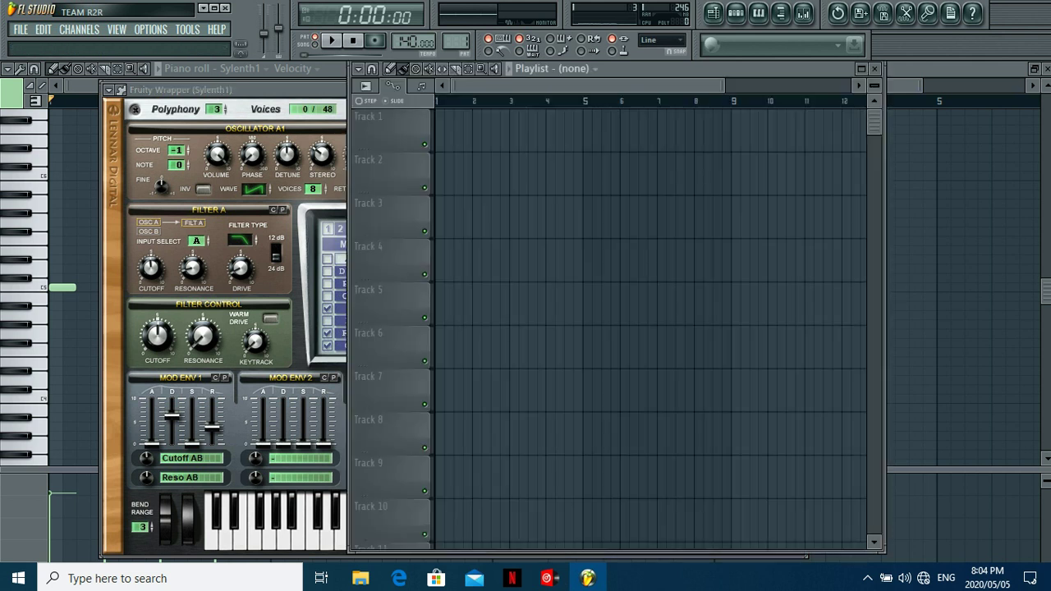
key("Return")
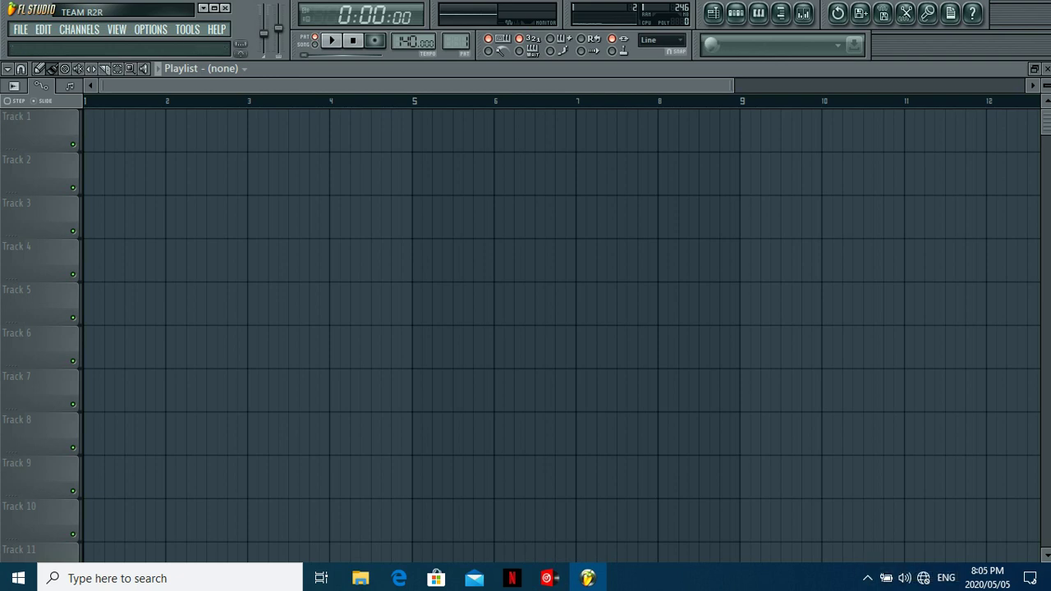
left_click(735, 12)
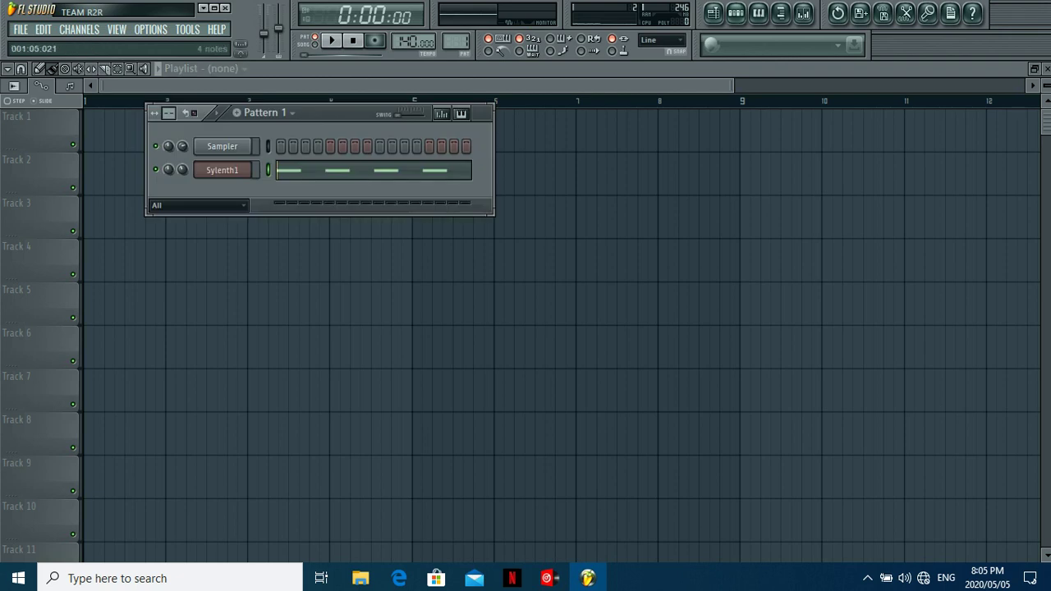
left_click(79, 28)
mouse_move(85, 46)
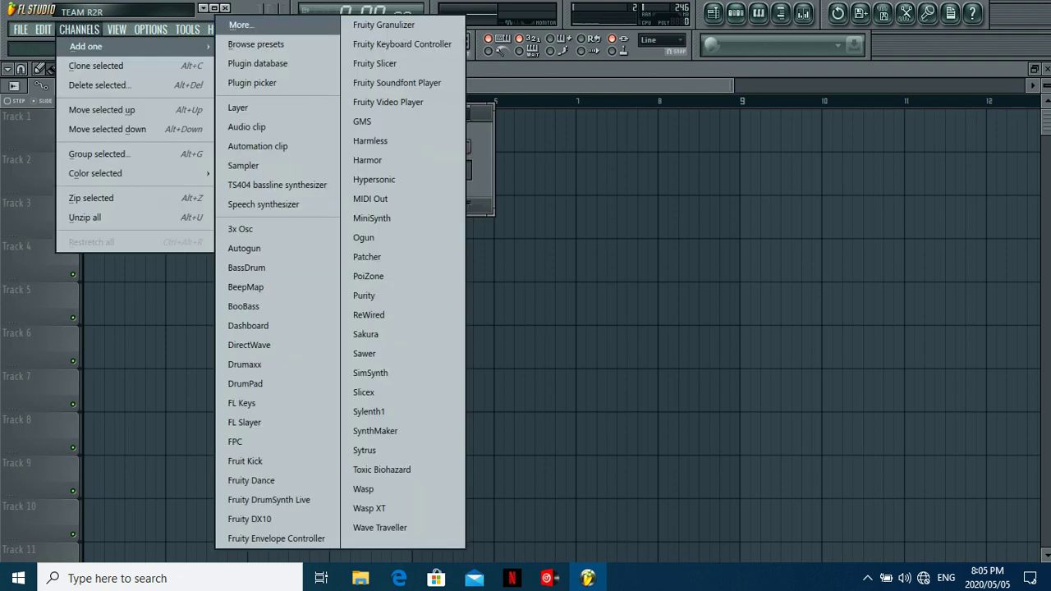
left_click(374, 179)
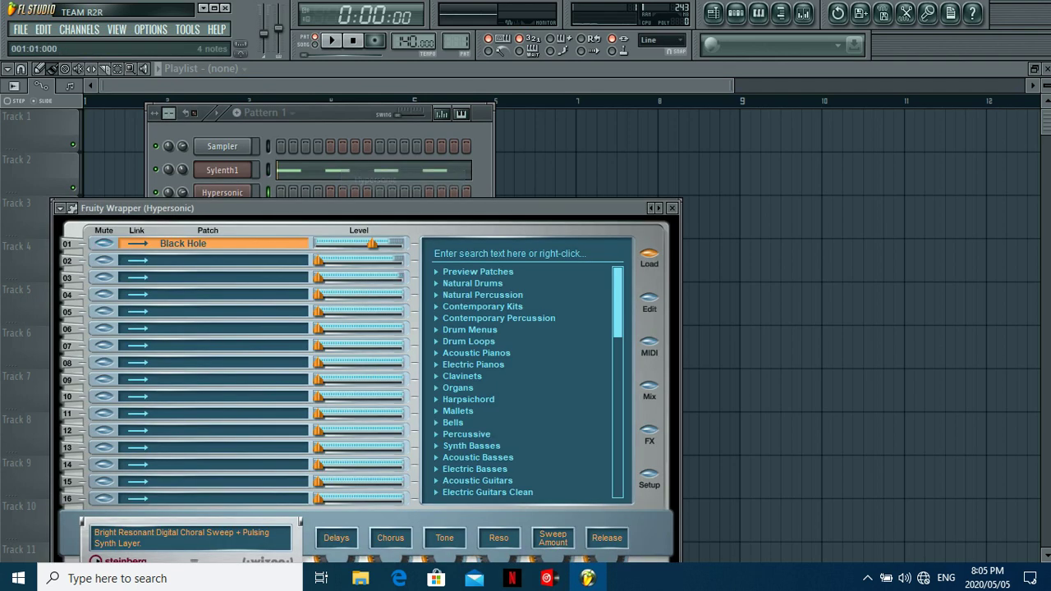
Examine Hypersonic's linkable parameters in the remote control settings, then close the settings and move the plugin window higher
left_click(59, 208)
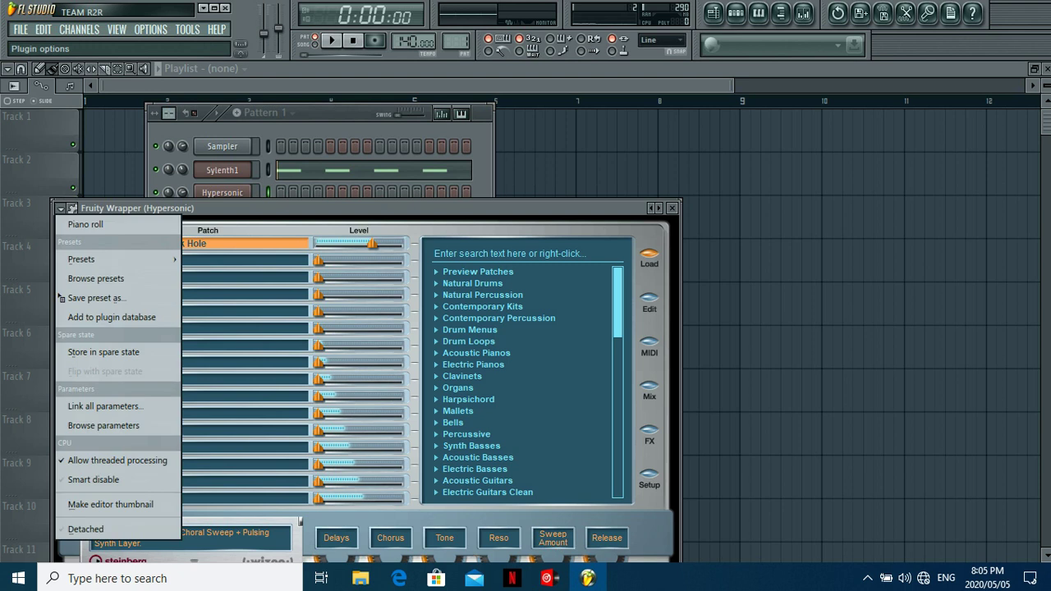
left_click(59, 208)
left_click(59, 207)
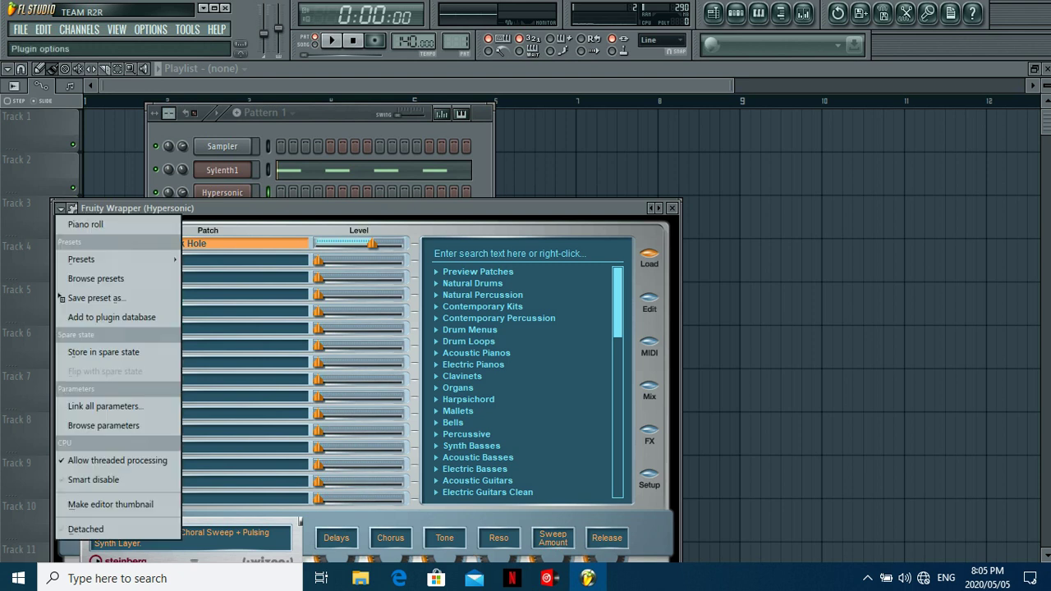
left_click(106, 406)
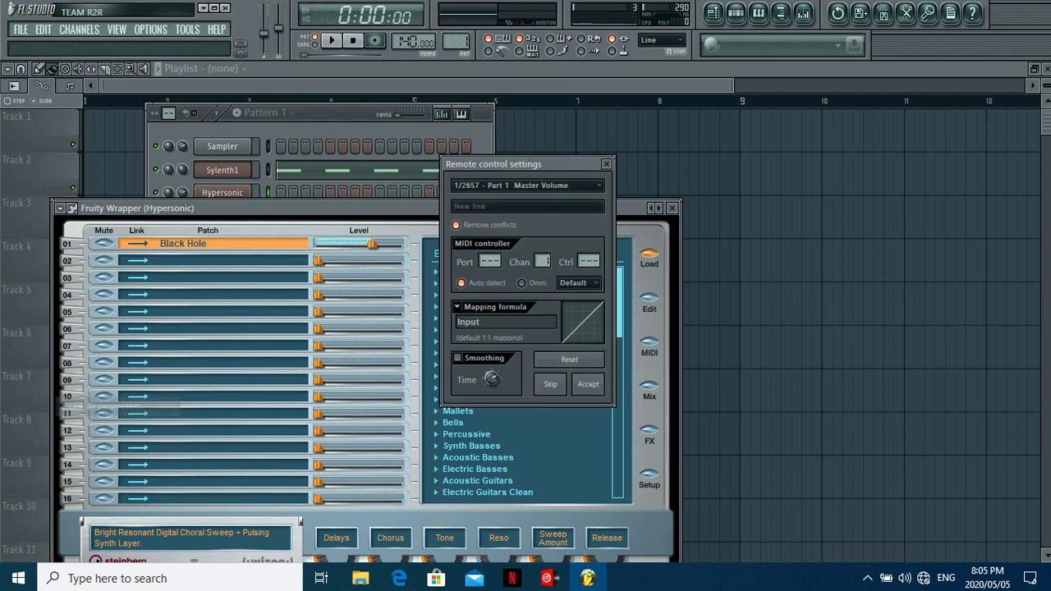
left_click(530, 188)
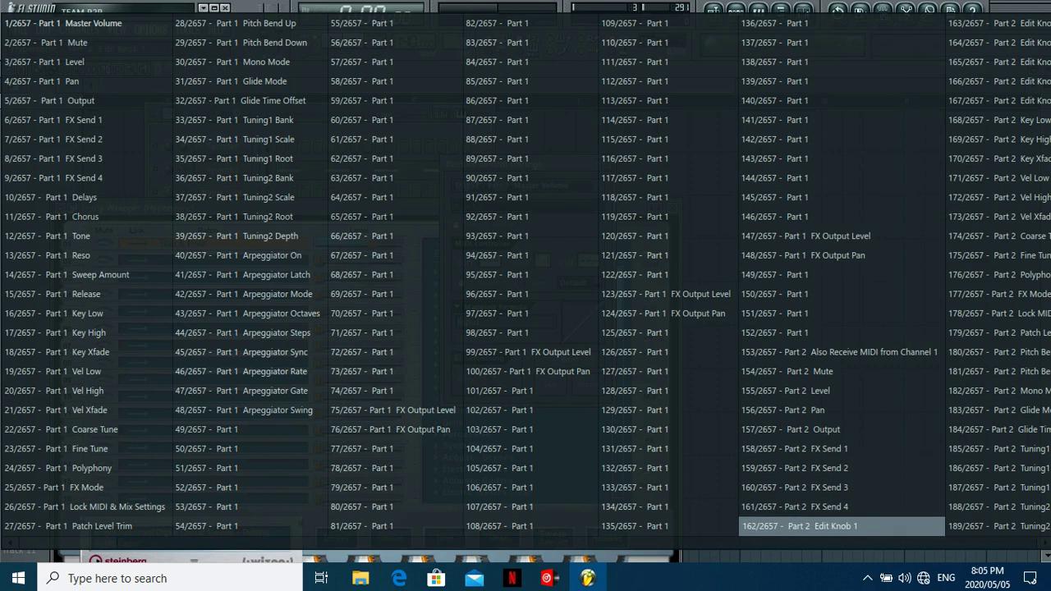
key("Escape")
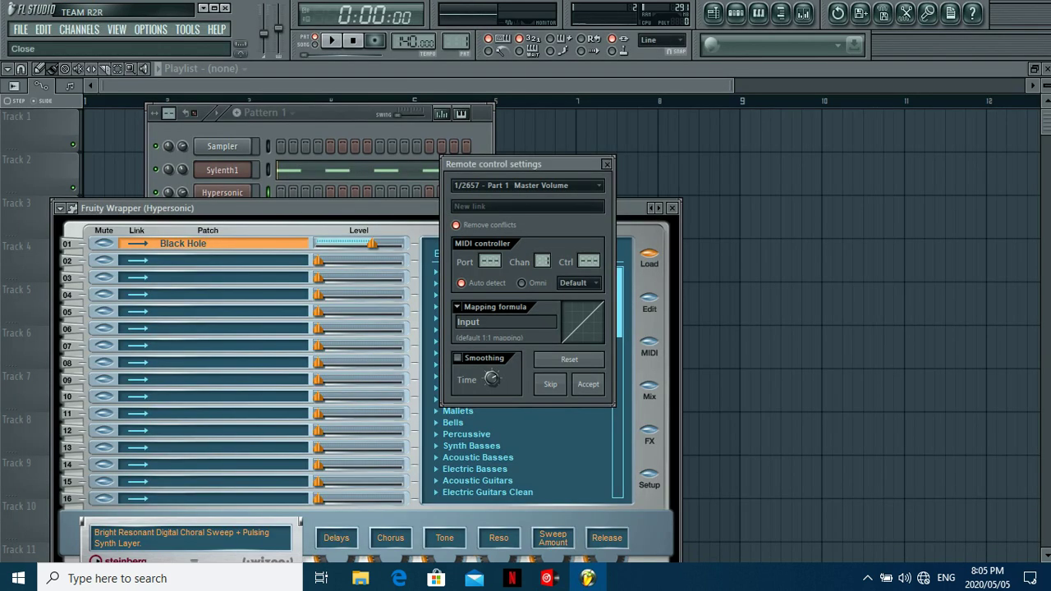
left_click(606, 163)
left_click_drag(370, 208, 373, 119)
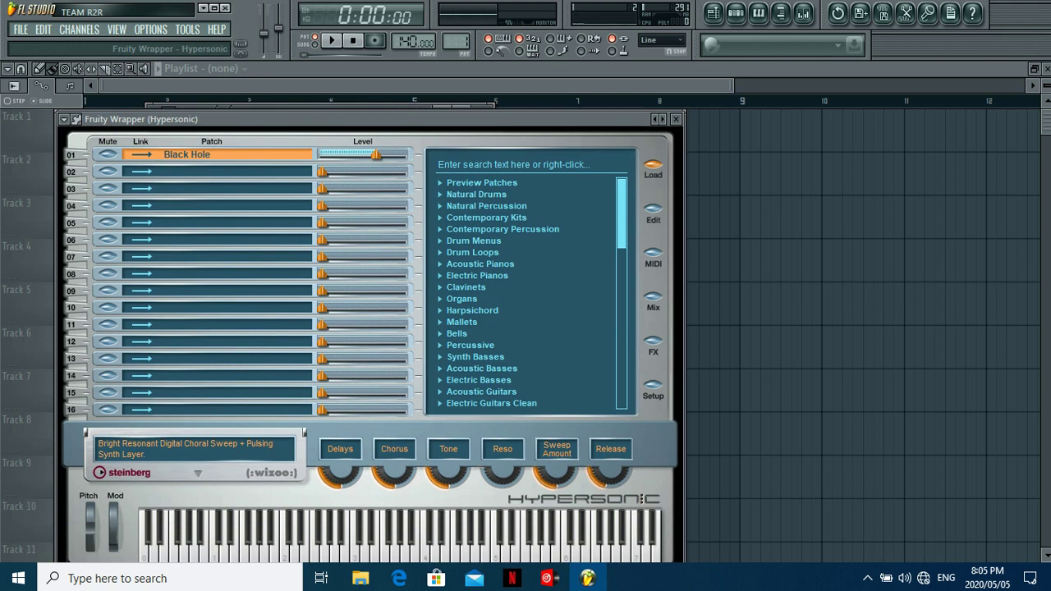
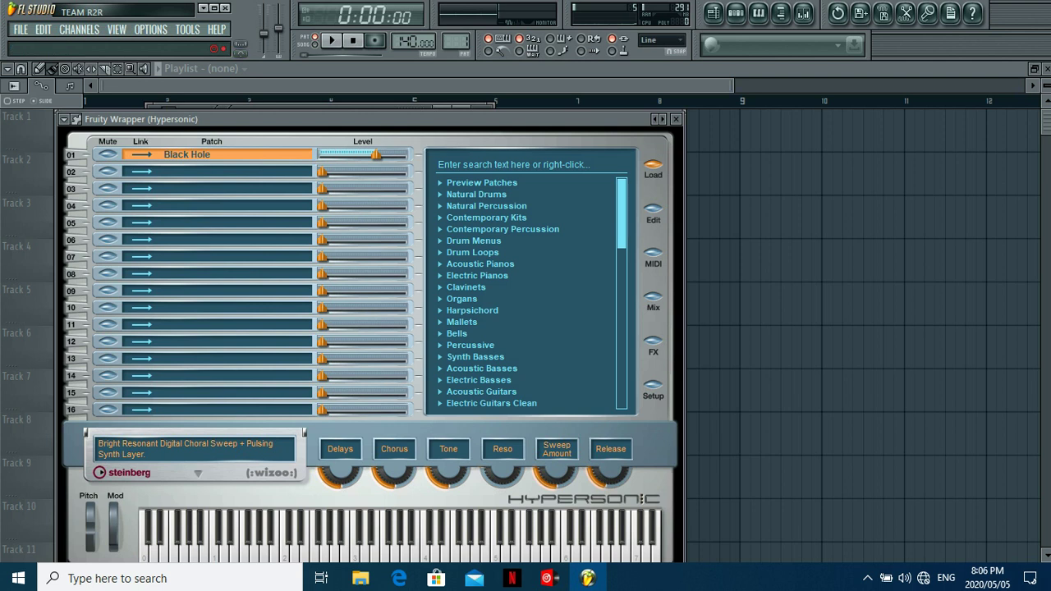
Examine Hypersonic's linkable parameters for Part 1 through the plugin's link-all-parameters option, browsing the full parameter list
left_click(64, 119)
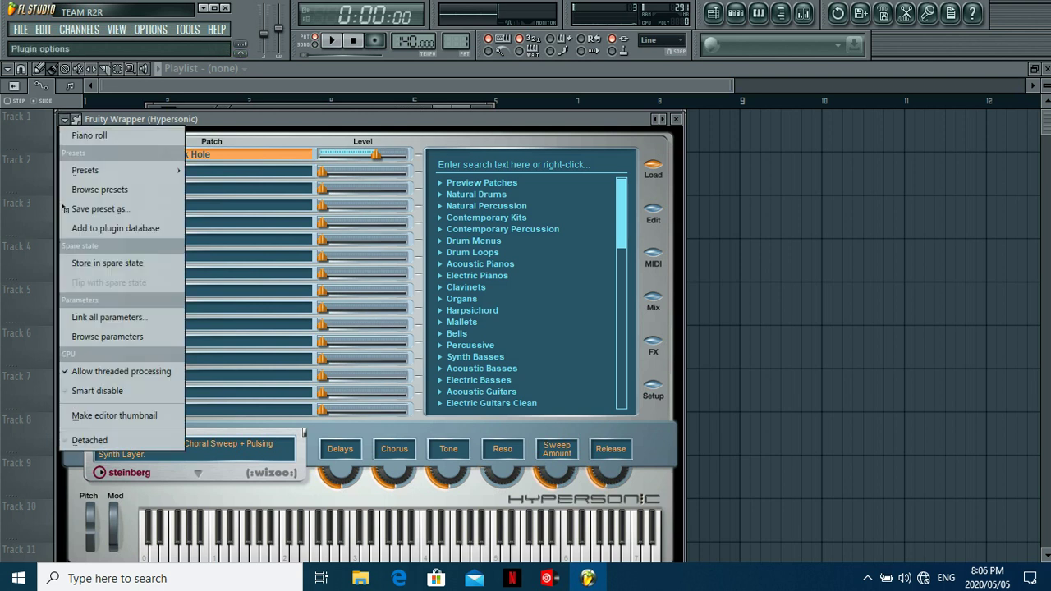
left_click(107, 317)
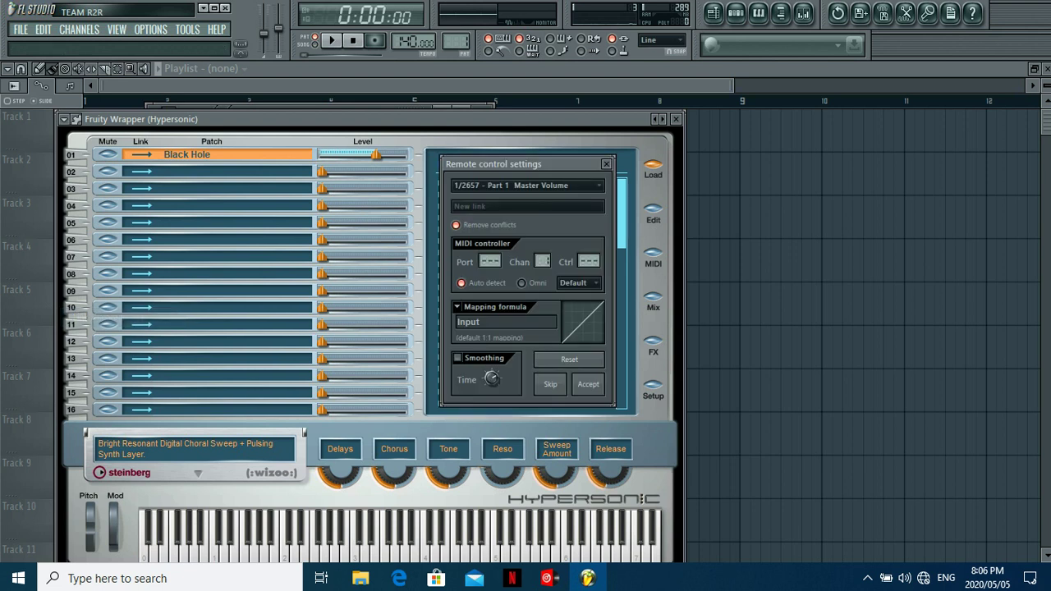
left_click(525, 185)
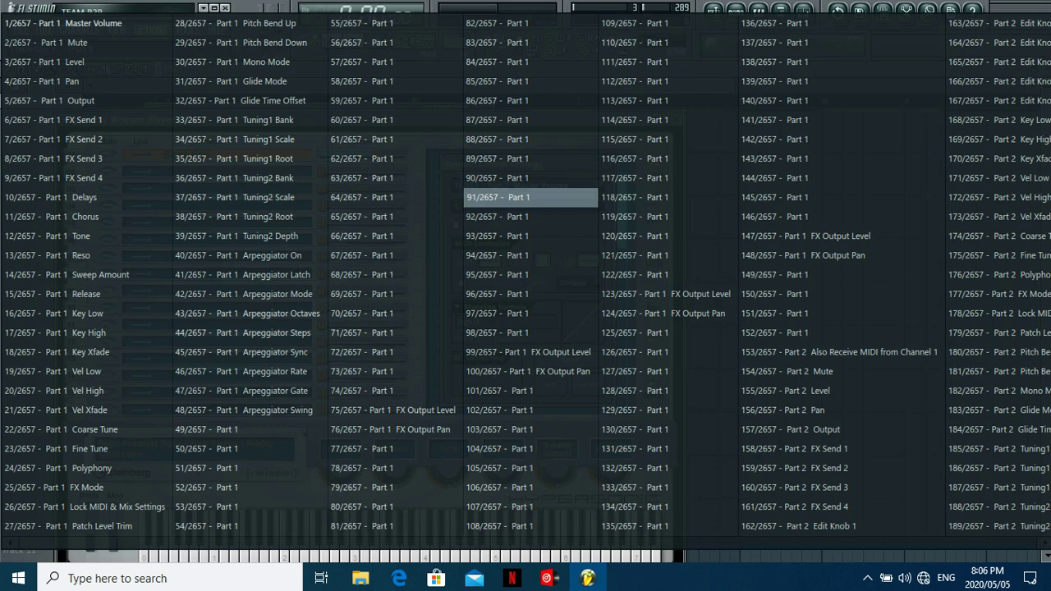
key("Down")
key("Down")
key("Down")
key("Down")
key("Down")
key("Down")
key("Down")
key("Down")
key("Down")
key("Down")
key("Down")
key("Down")
key("Down")
key("Down")
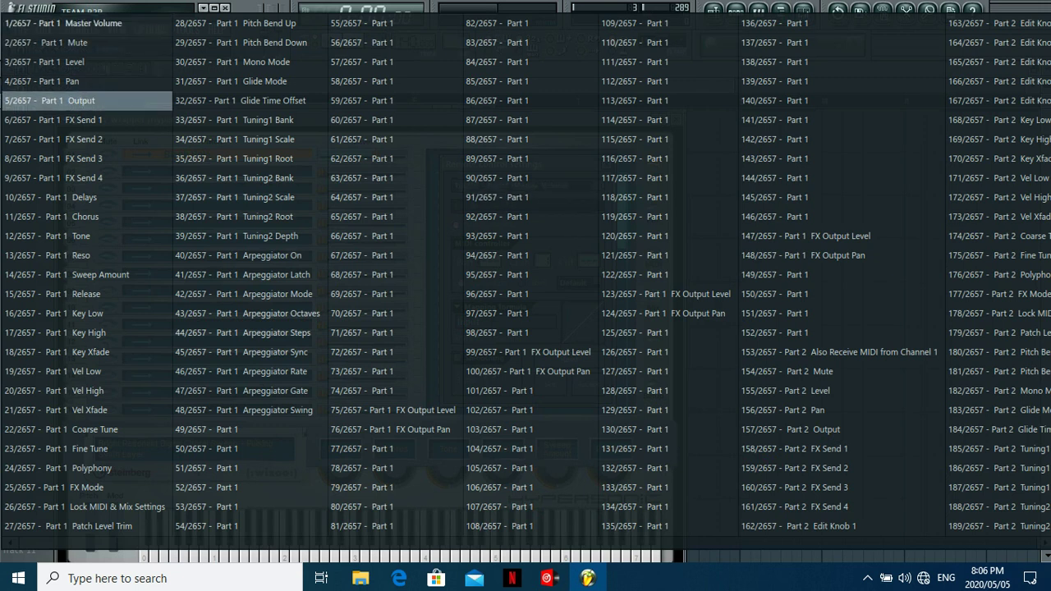
key("Down")
key("Down")
key("Down")
key("Down")
key("Down")
key("Down")
key("Down")
key("Down")
key("Down")
key("Down")
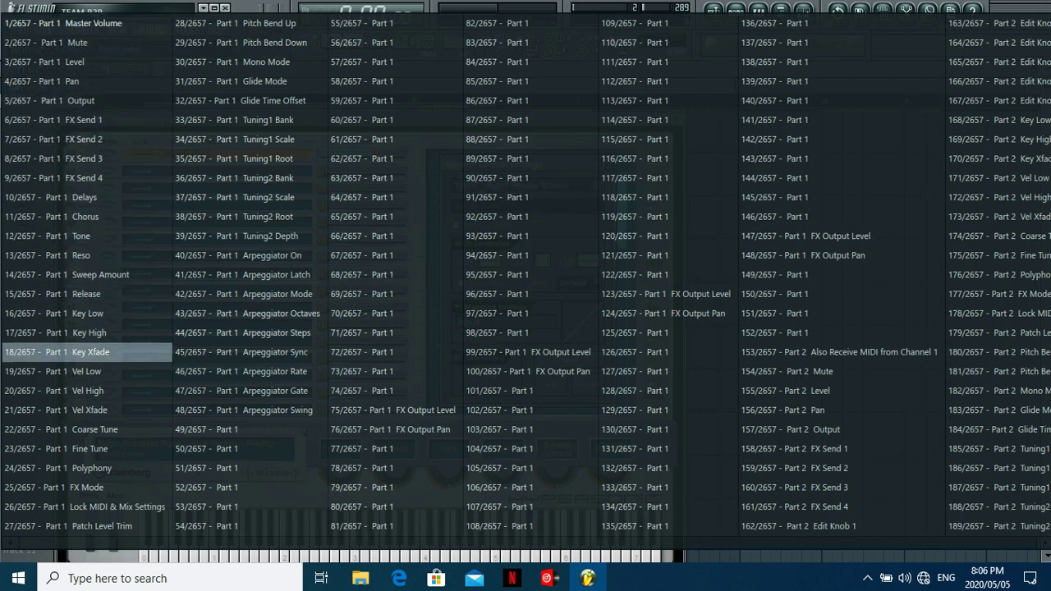
key("Down")
key("Down")
key("Right")
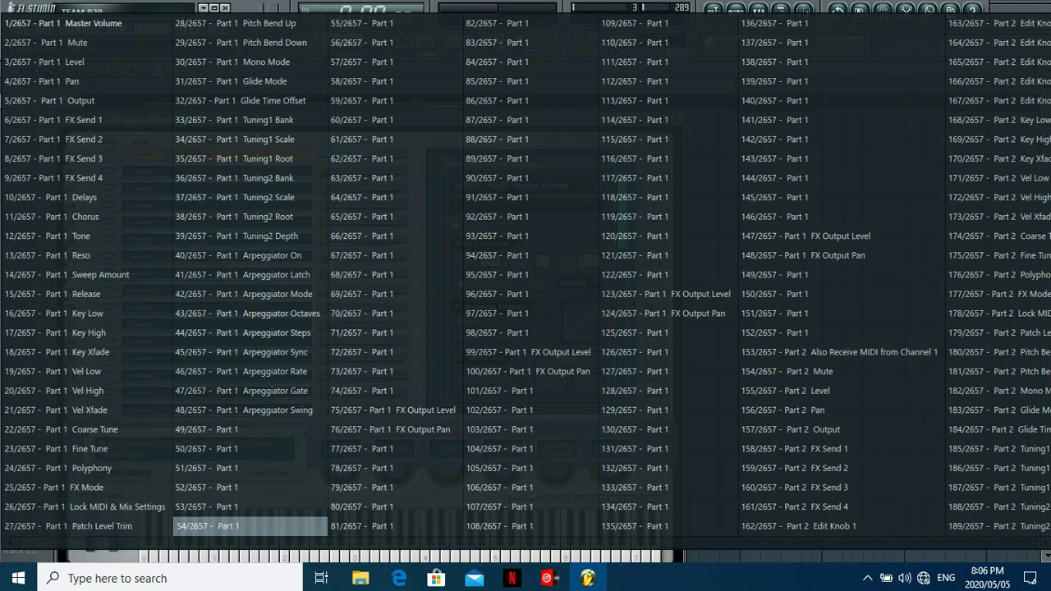
key("Up")
key("Up")
key("Up")
key("Right")
key("Up")
key("Up")
key("Up")
key("Up")
key("Up")
key("Up")
key("Up")
key("Up")
key("Up")
key("Up")
key("Up")
key("Up")
key("Up")
key("Up")
key("Up")
key("Up")
key("Up")
key("Up")
key("Up")
key("Up")
key("Left")
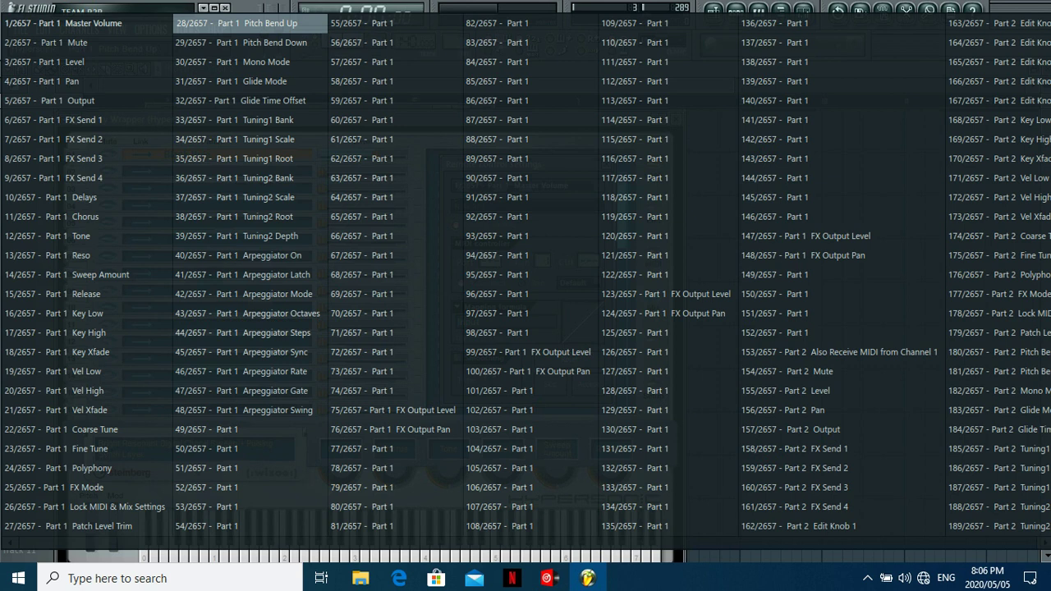
Step through the Part 1 parameters Pitch Bend Up, Pitch Bend Down, Glide Mode and Mono Mode in the remote control settings
left_click(250, 23)
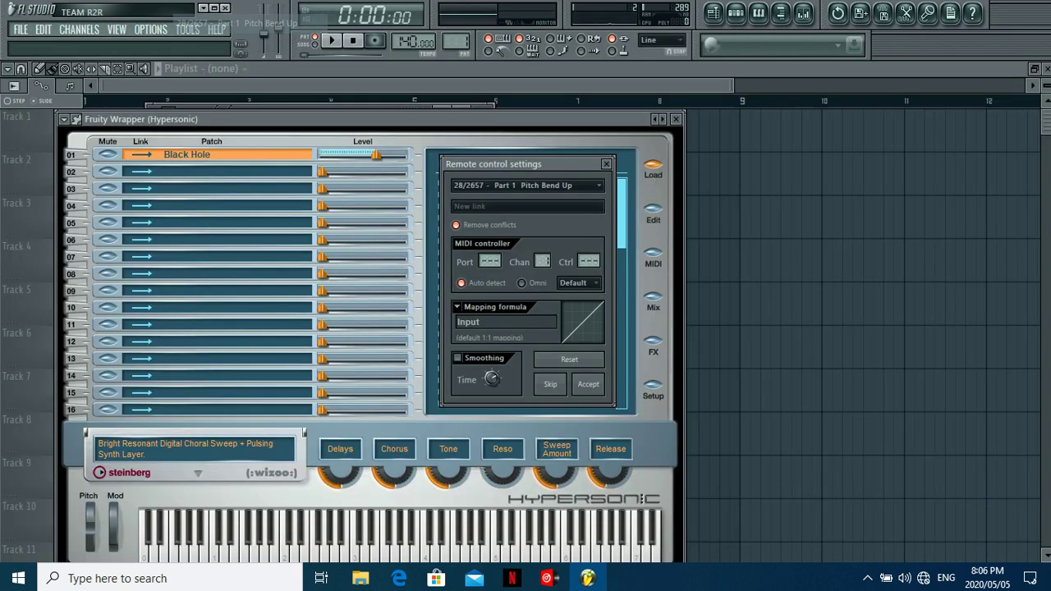
key("Down")
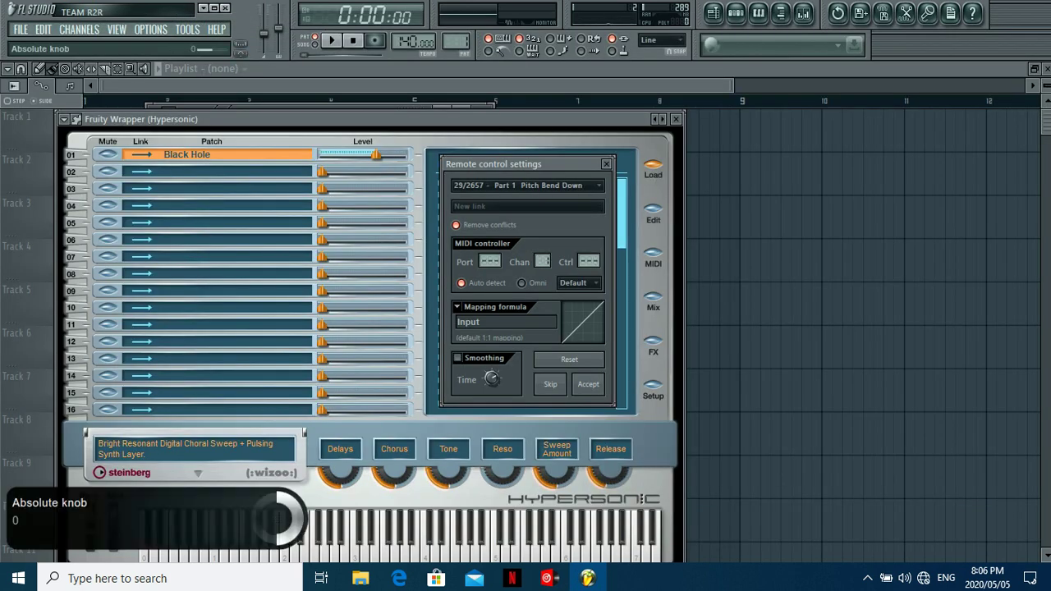
key("Down")
key("Down")
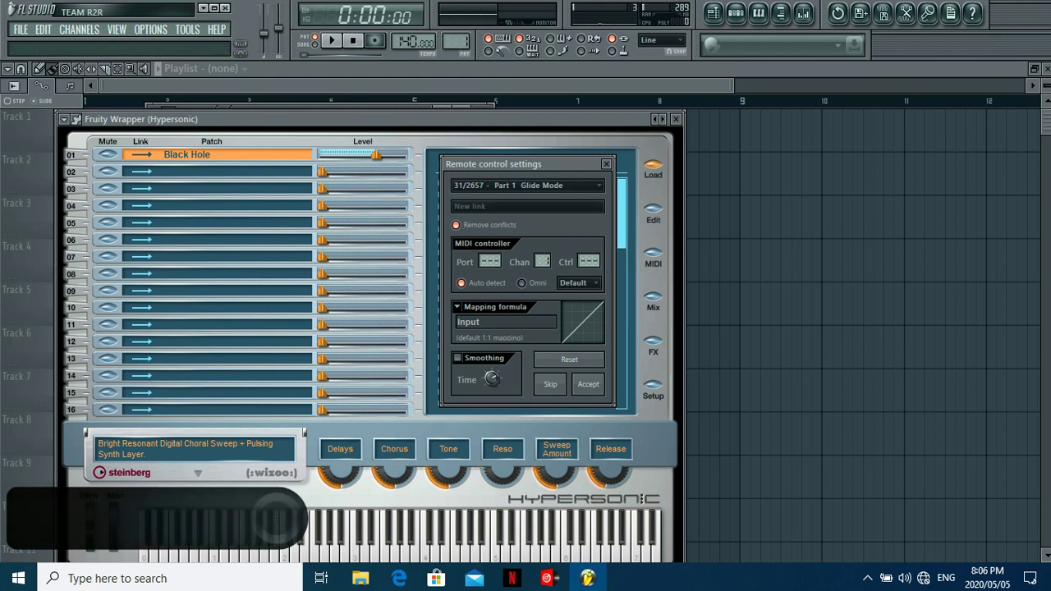
left_click(526, 184)
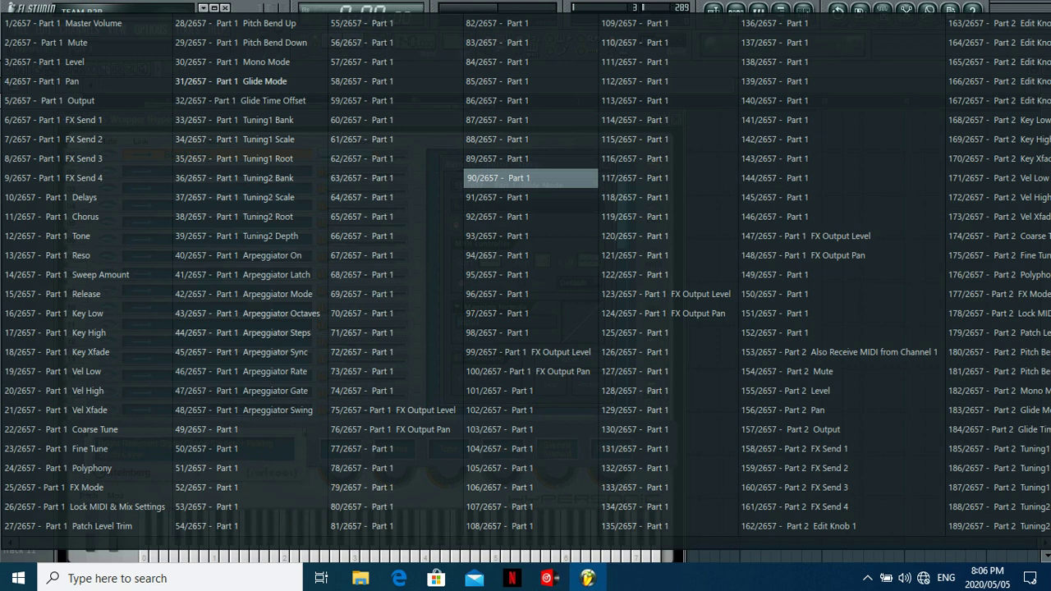
left_click(87, 526)
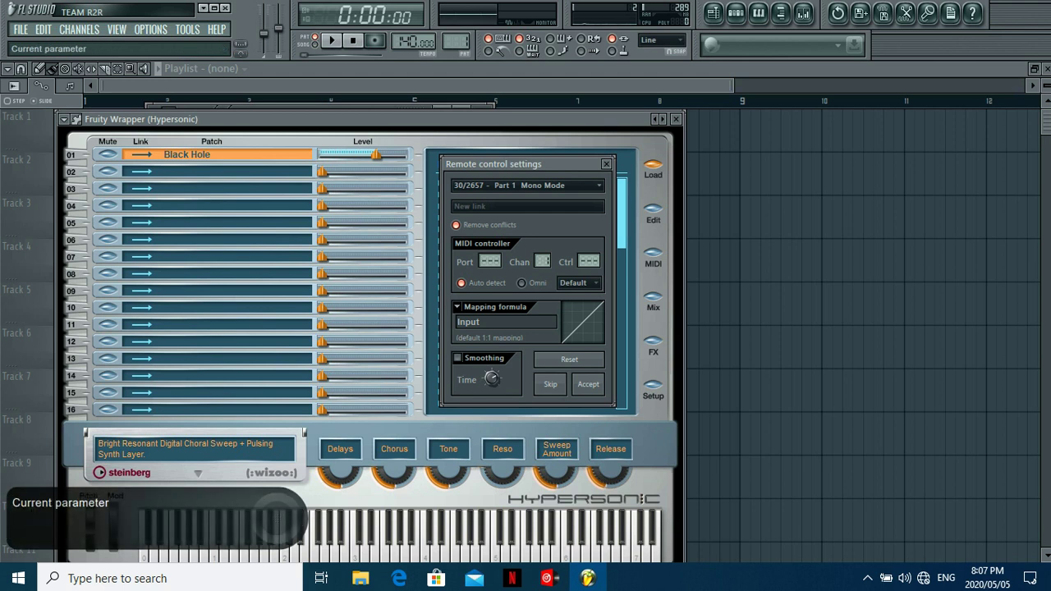
Review the parameter list again, and close the remote control settings together with the Hypersonic plugin window
left_click(528, 185)
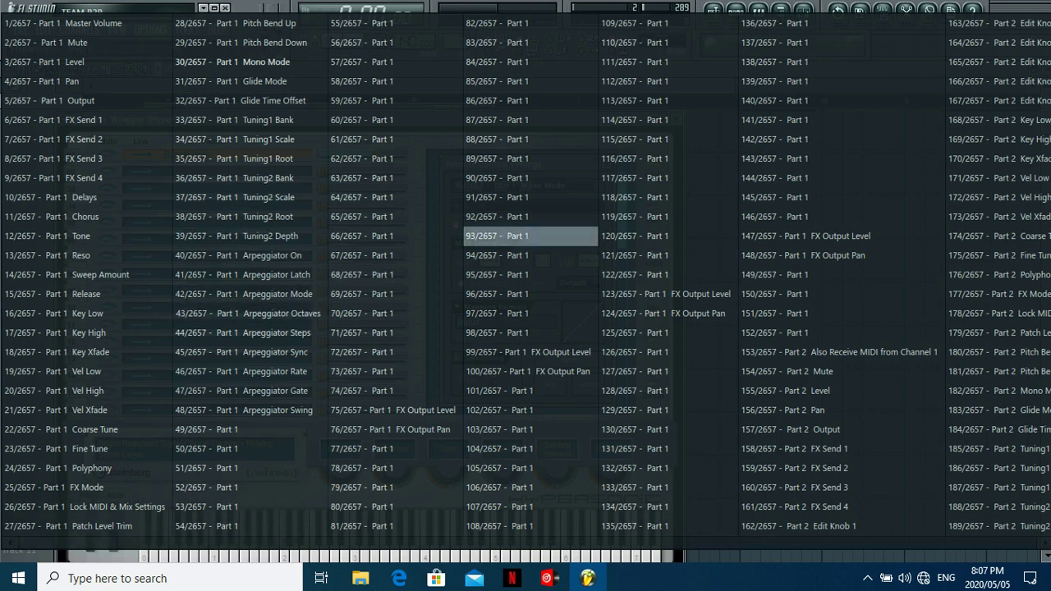
key("Escape")
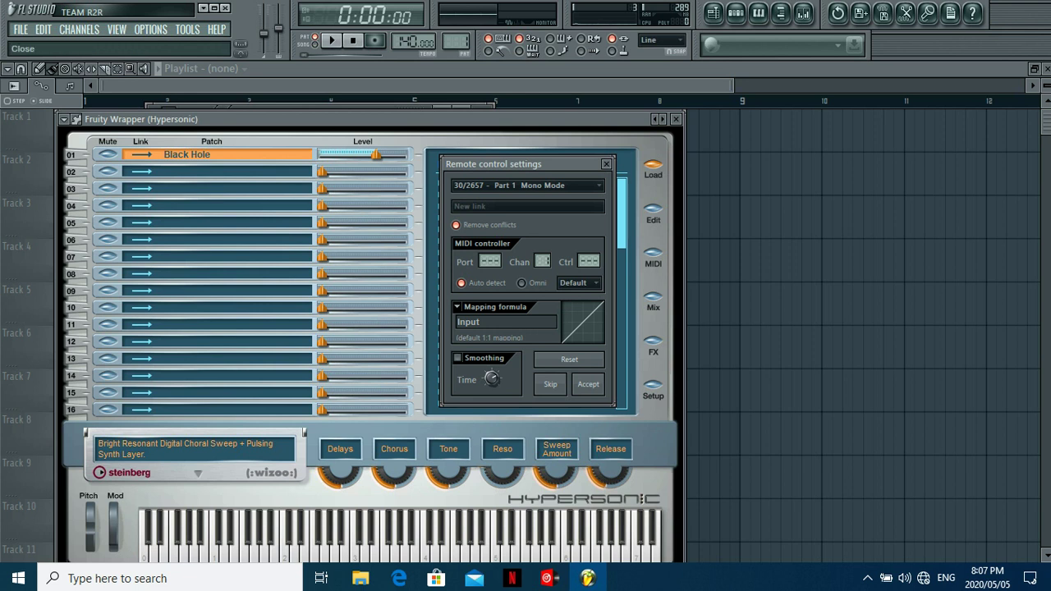
left_click(606, 163)
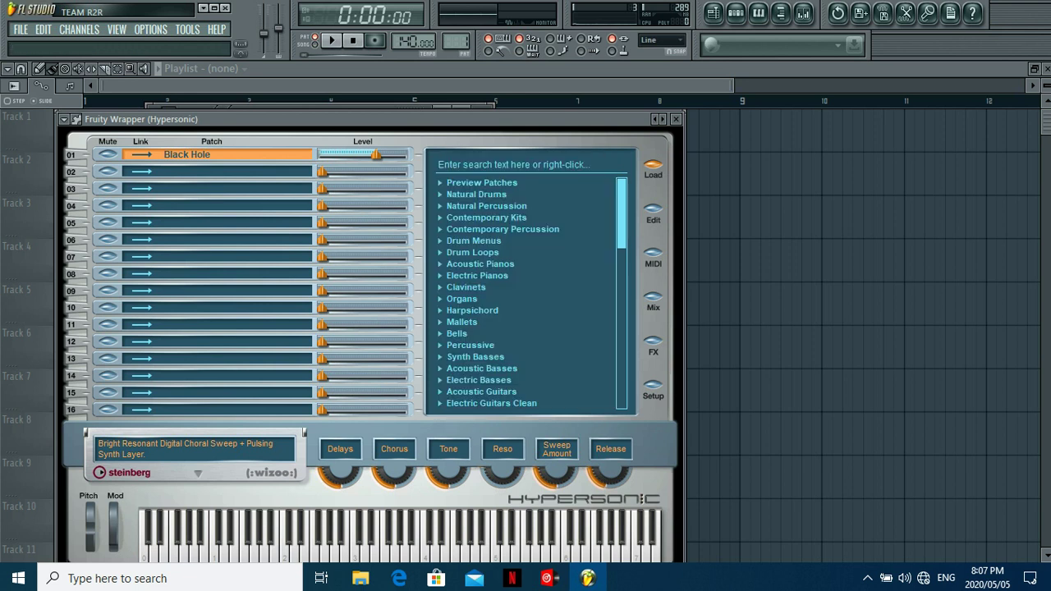
left_click(676, 119)
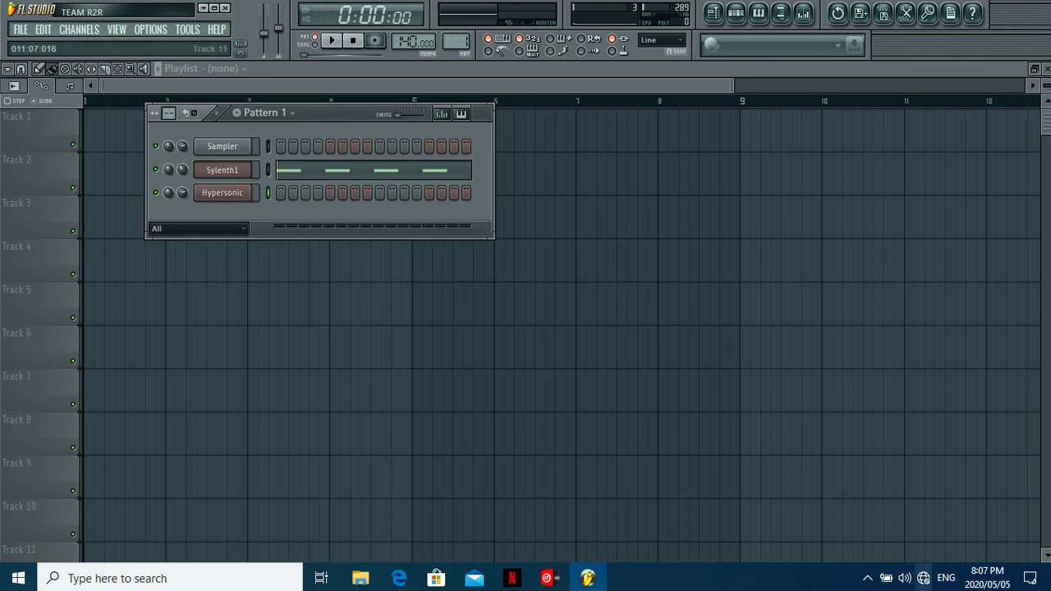
Show the recording toolbar of Microsoft Expression Encoder Screen Capture
left_click(867, 578)
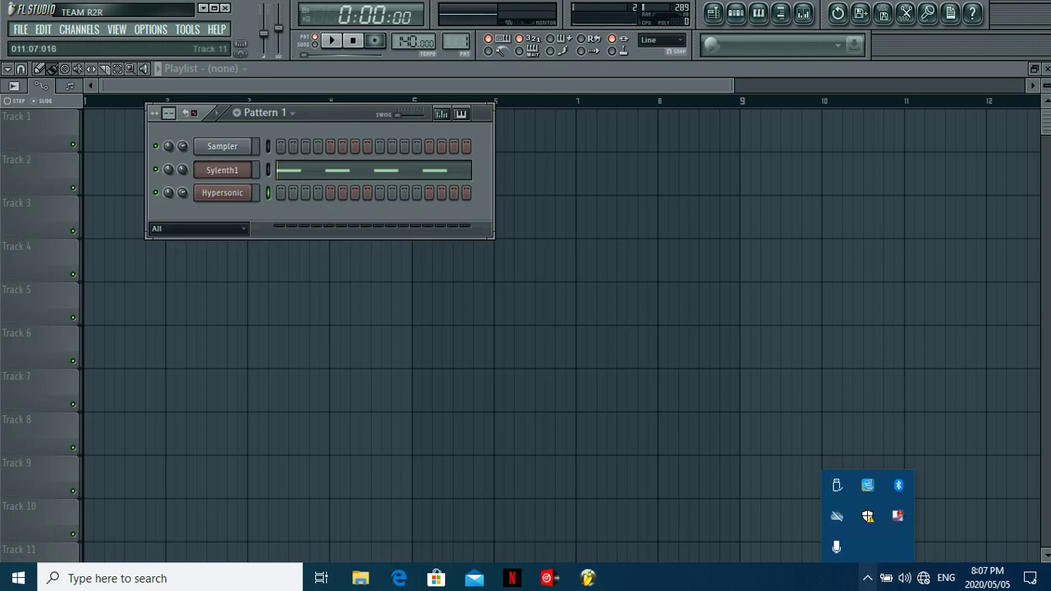
right_click(898, 515)
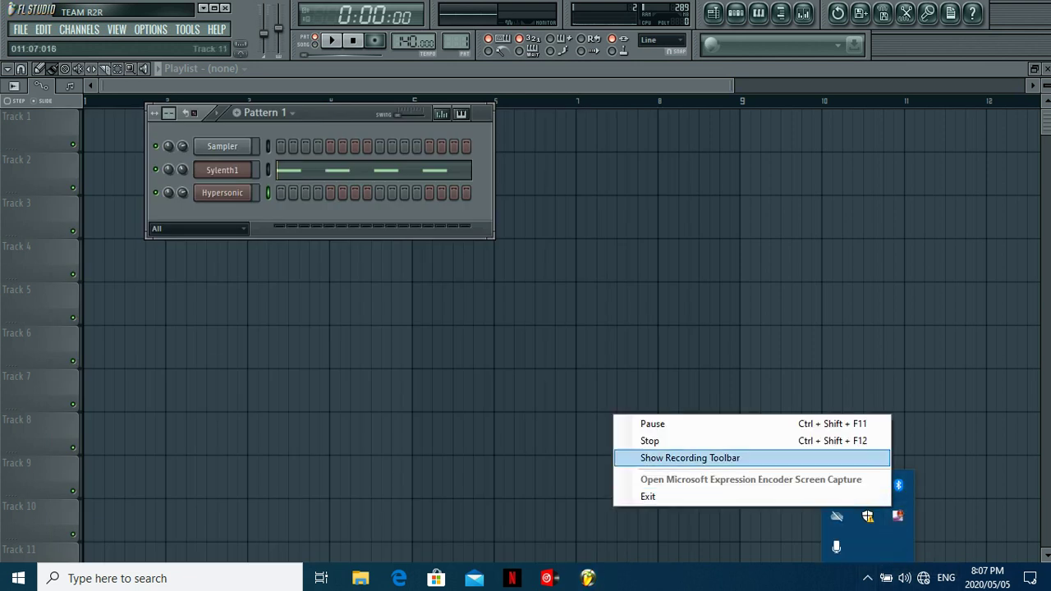
left_click(690, 457)
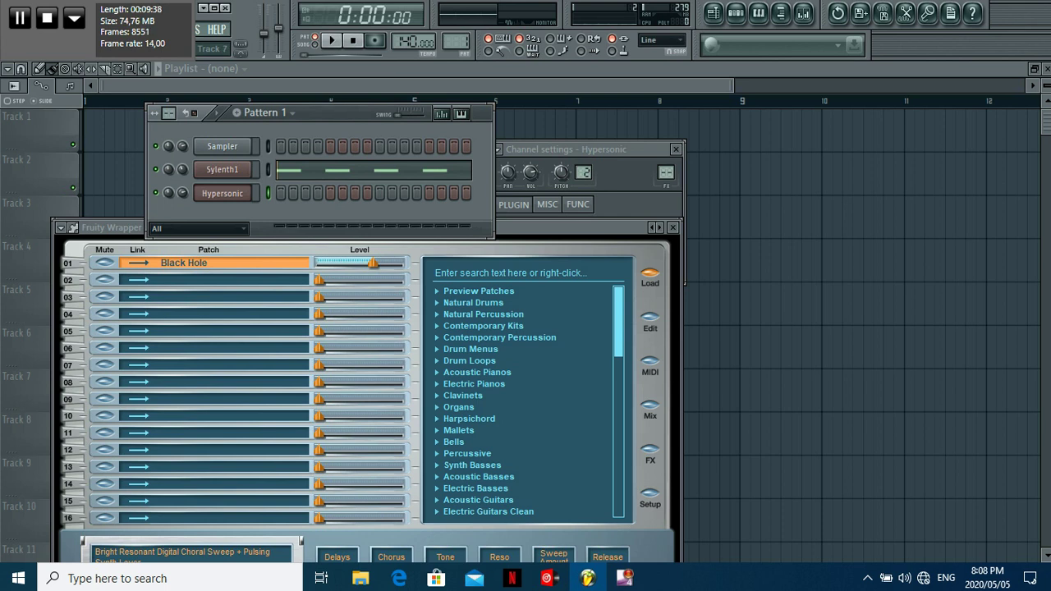
Bring the Hypersonic channel's plugin window in front of the step sequencer
left_click(222, 193)
left_click(222, 193)
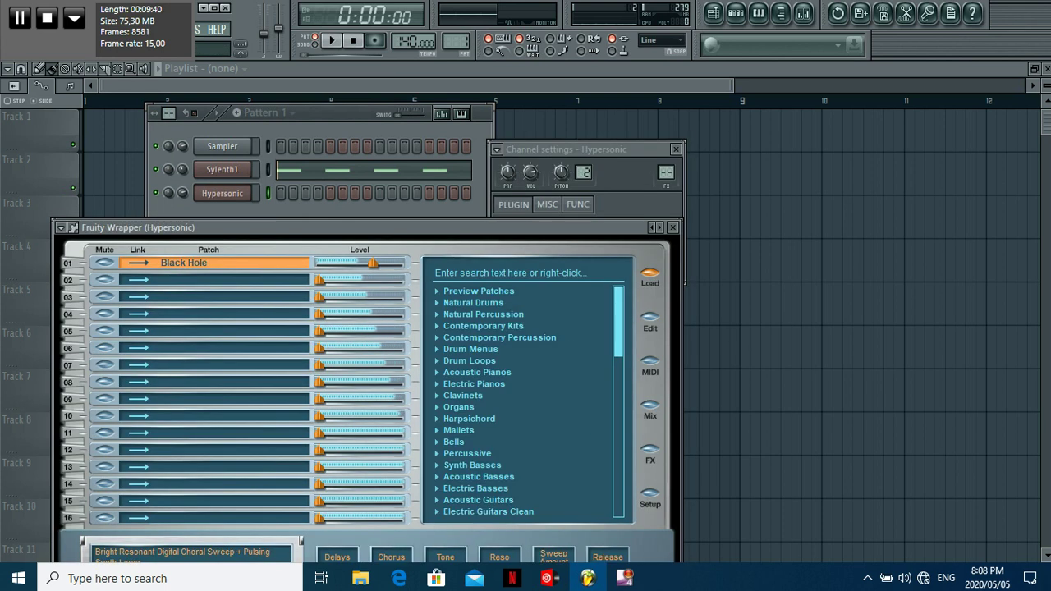